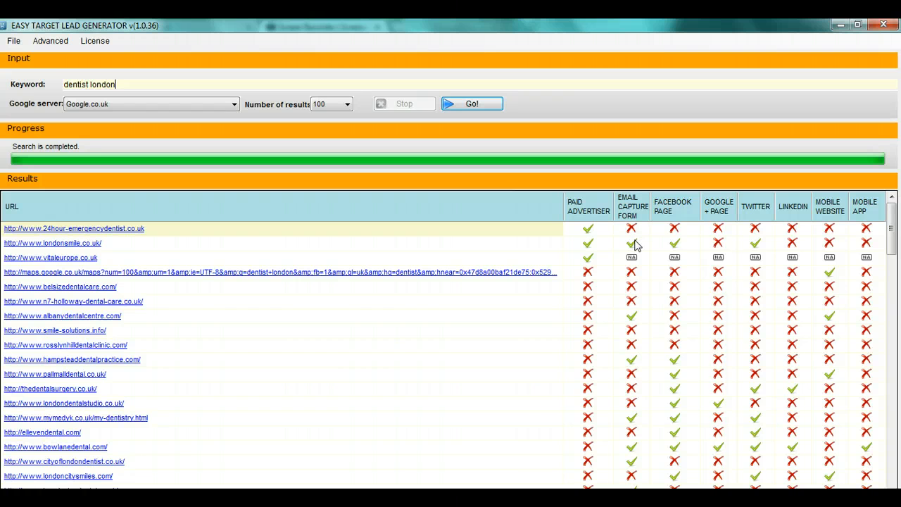
Remove the directory-style websites from the dentist london search results
click(630, 240)
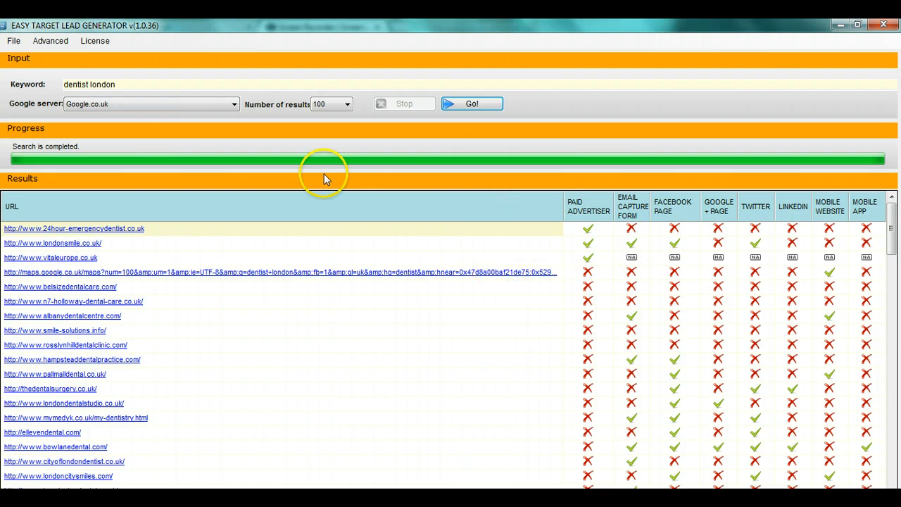
click(51, 41)
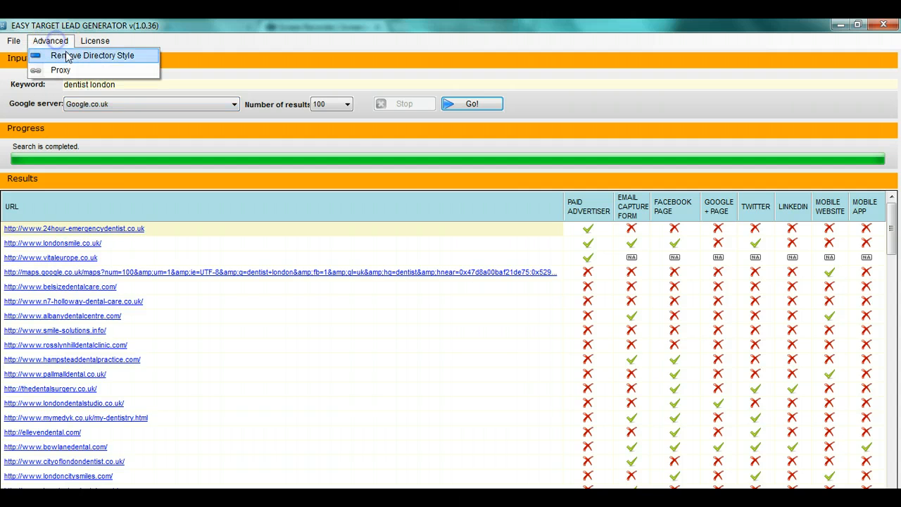
click(68, 54)
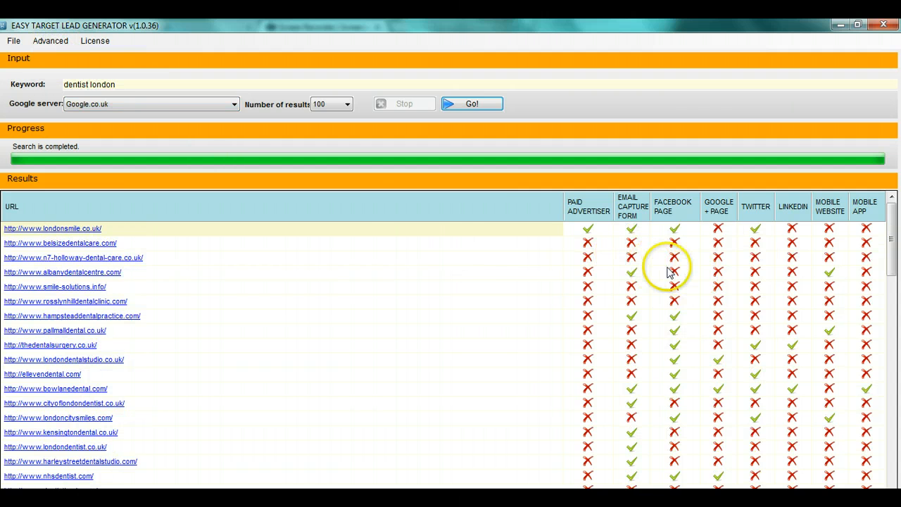
Export the filtered results as an Excel file over the existing etlg.xls in the ETLG folder
click(13, 41)
click(40, 73)
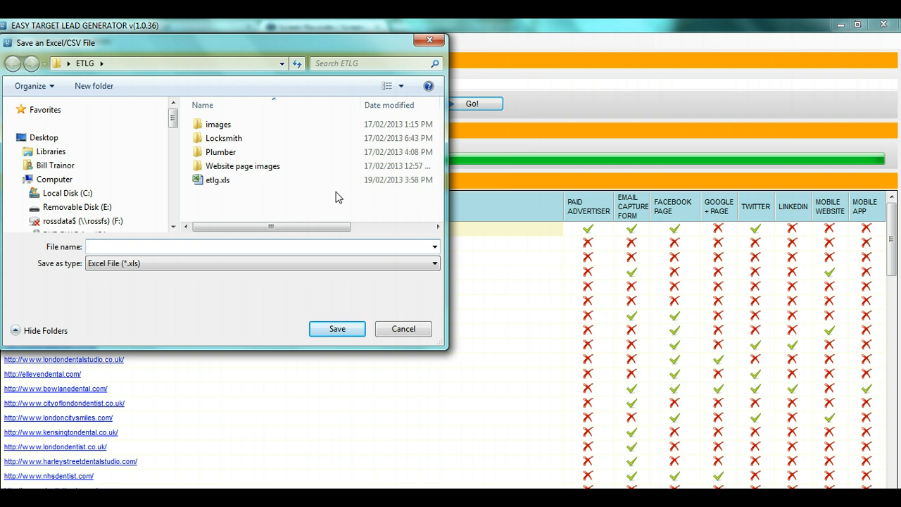
double_click(225, 181)
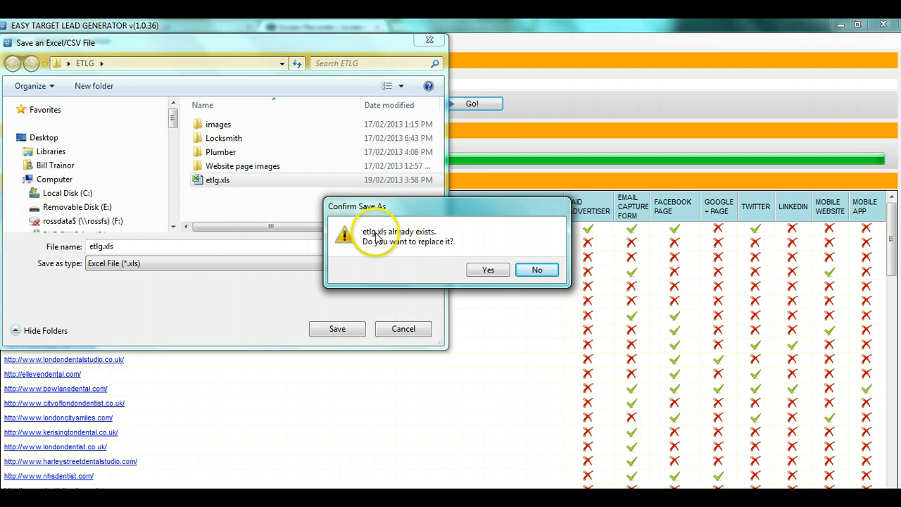
click(488, 271)
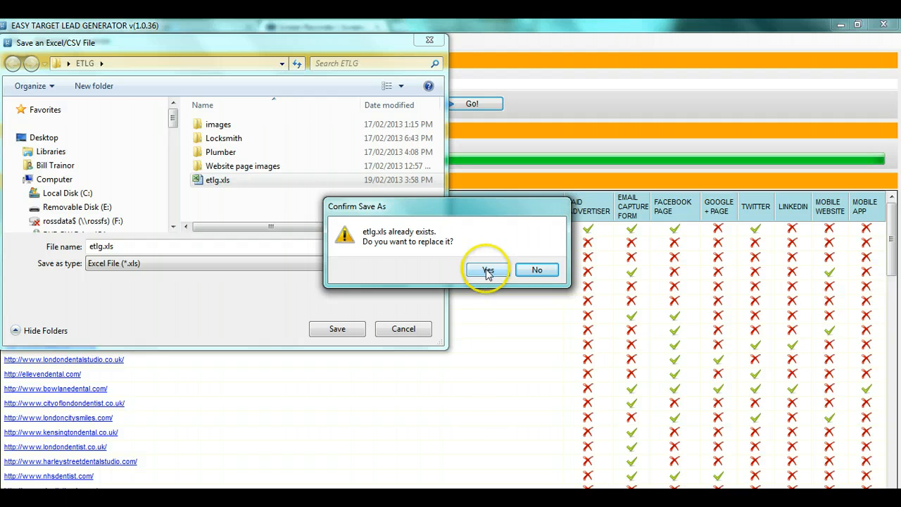
click(489, 273)
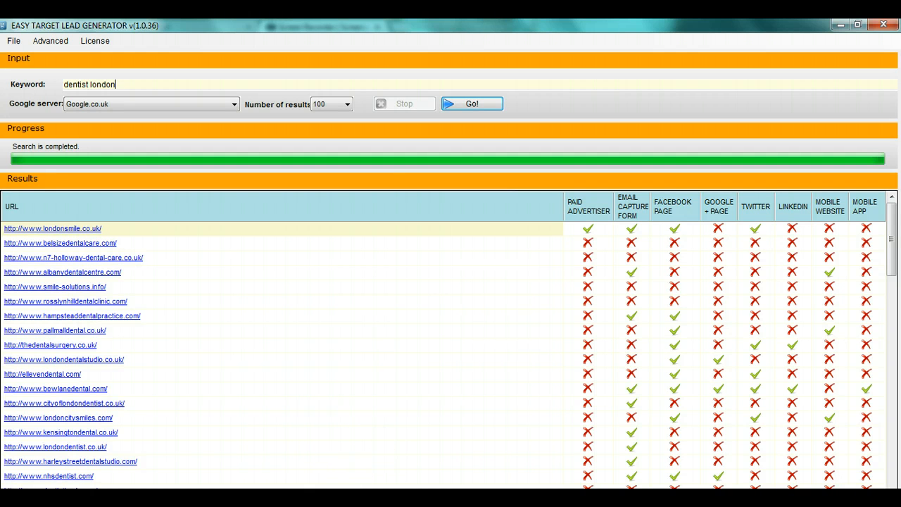
Switch to the ETLG - Template.xlsx workbook in Excel and examine its columns from URL through the optimization percentage
mouse_move(261, 498)
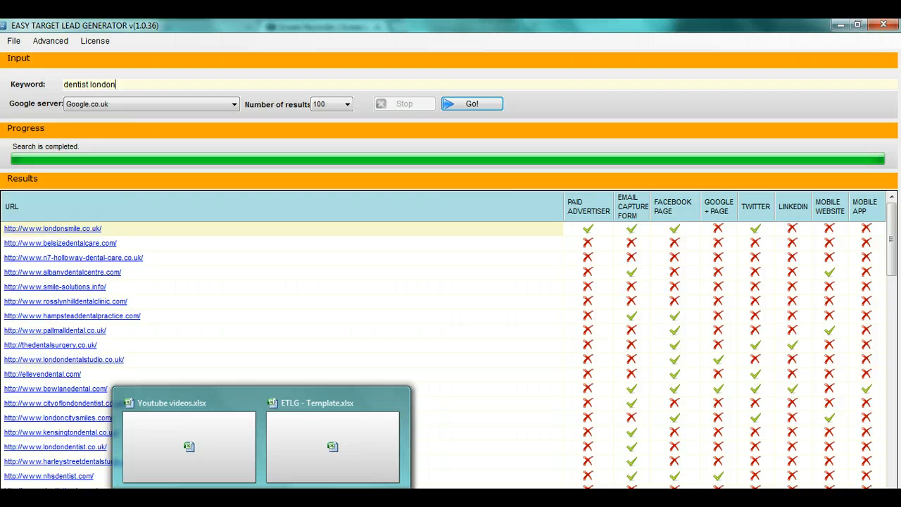
click(305, 479)
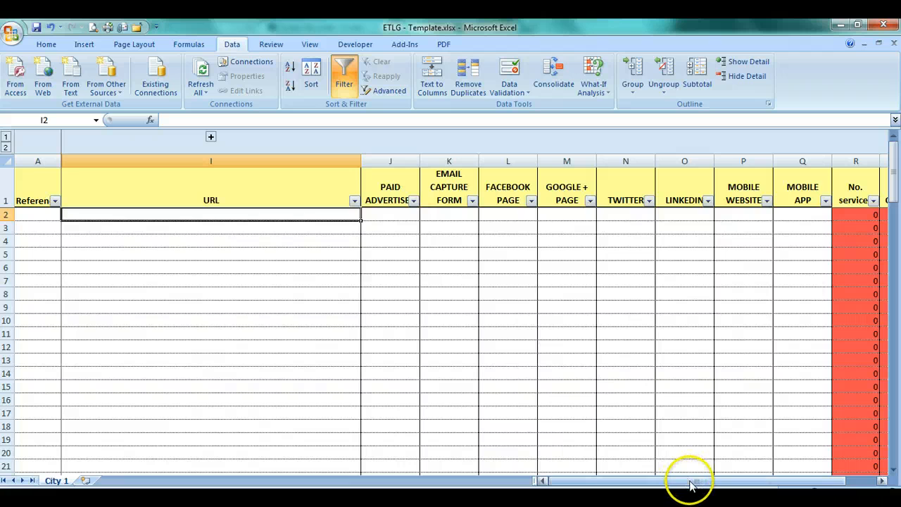
drag(690, 484, 714, 482)
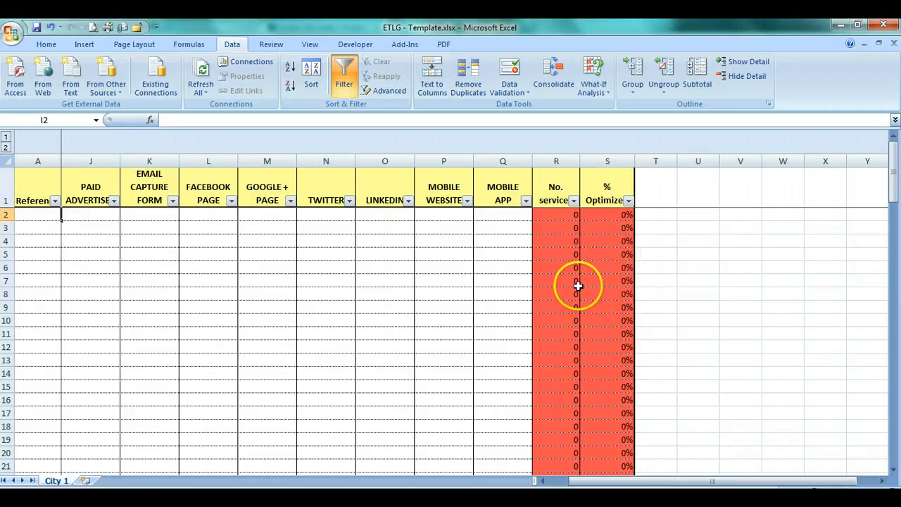
click(543, 481)
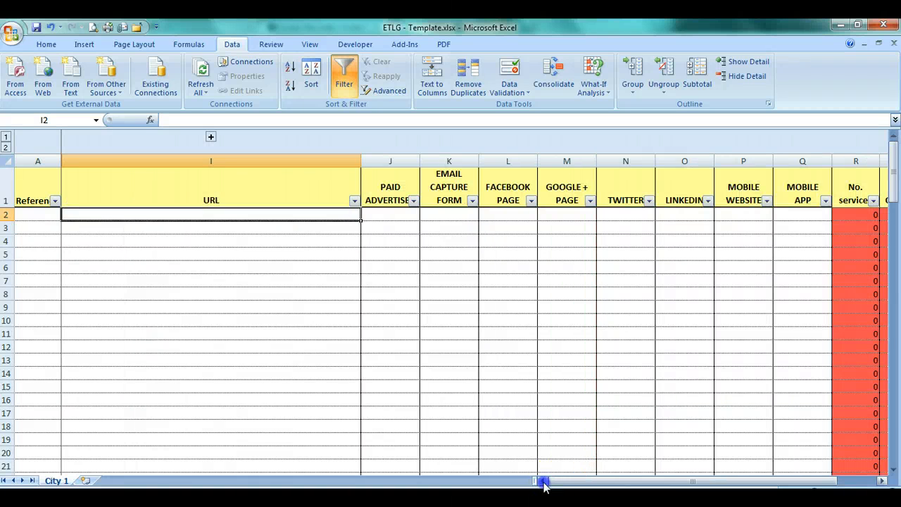
Expand the grouped contact-detail columns between Reference and URL
click(211, 138)
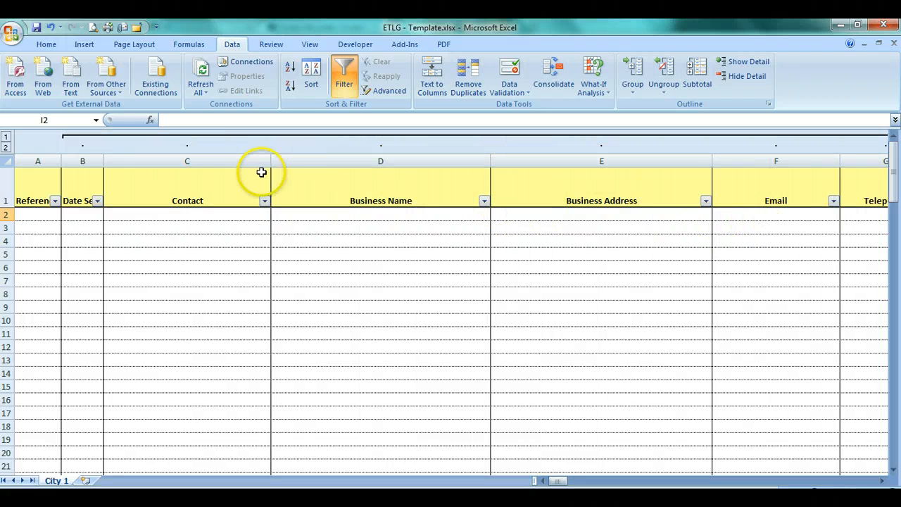
click(336, 138)
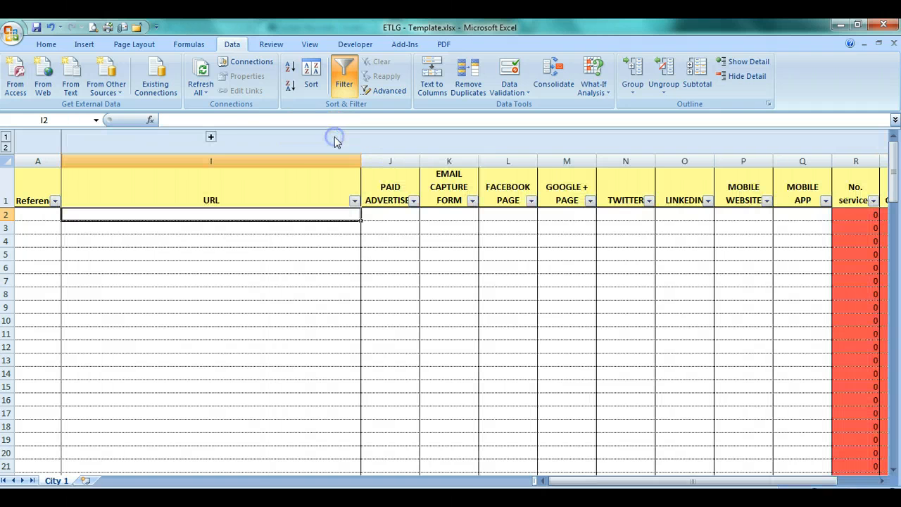
click(211, 138)
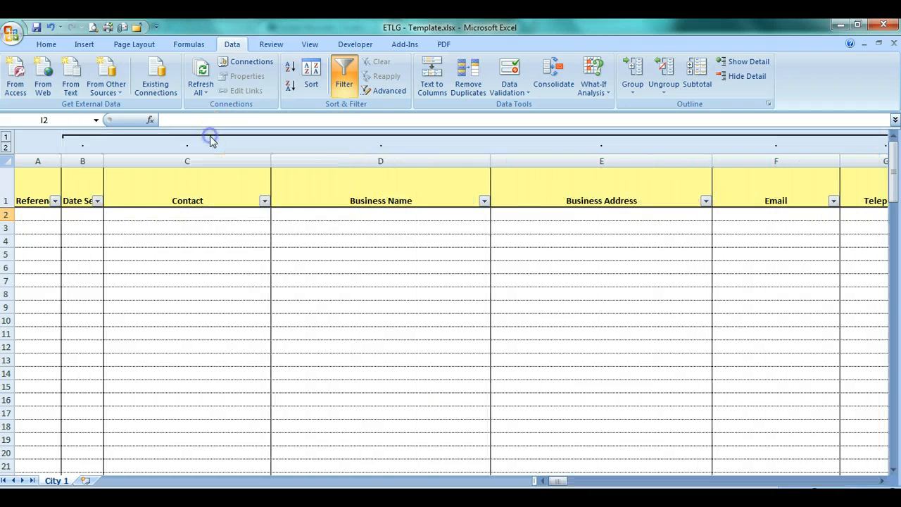
Widen column A slightly so the Reference header is fully readable
click(177, 214)
key(Home)
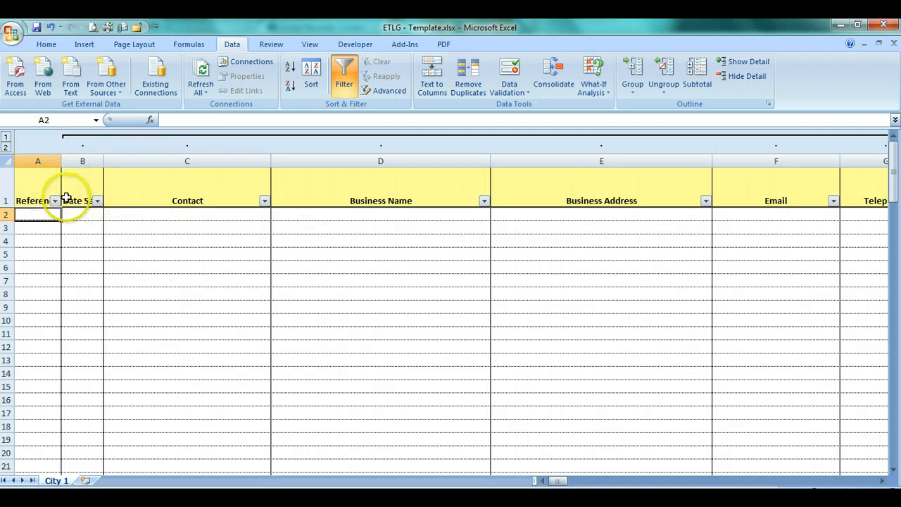
drag(57, 156, 69, 156)
click(32, 200)
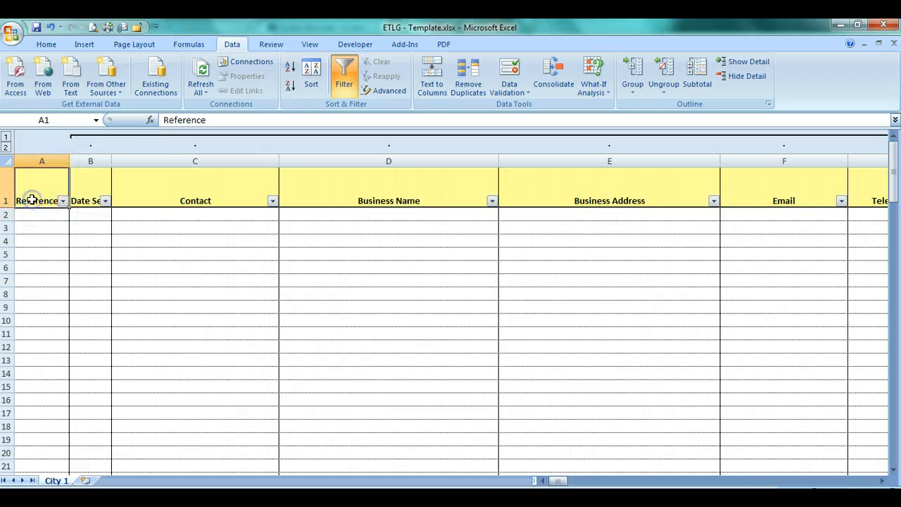
Examine the template's contact-detail columns from Reference through Contact, Business Name, Business Address and Email
click(40, 228)
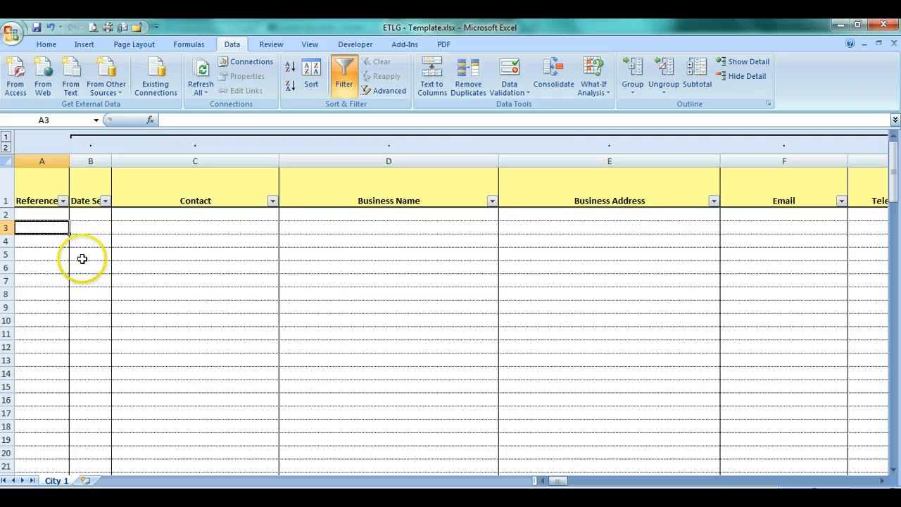
key(Down)
key(Up)
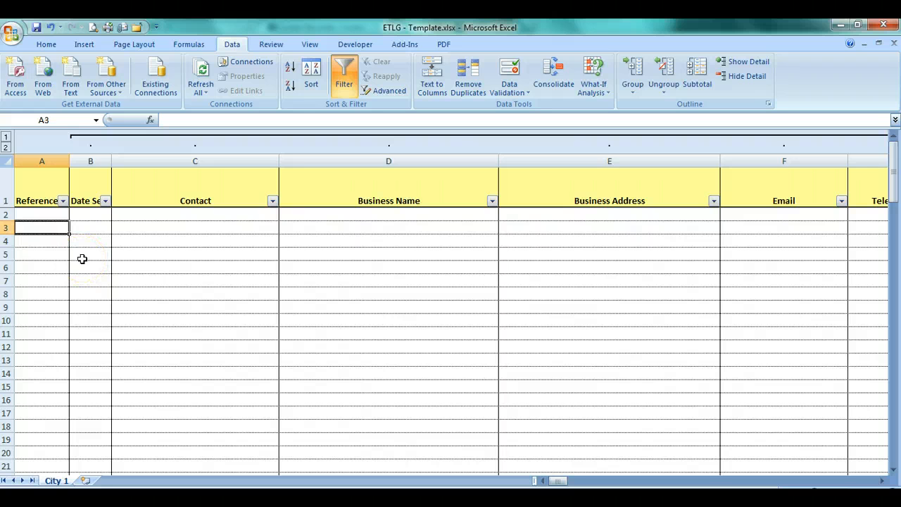
click(58, 229)
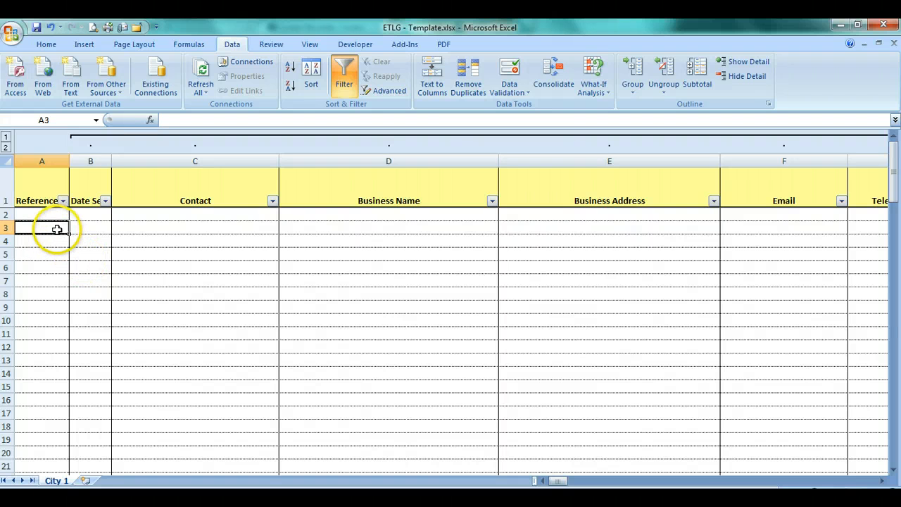
click(59, 231)
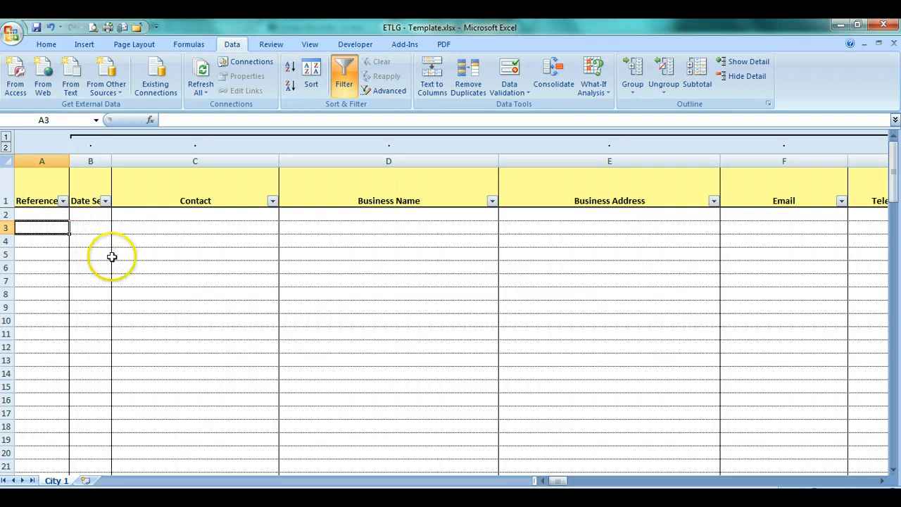
key(Up)
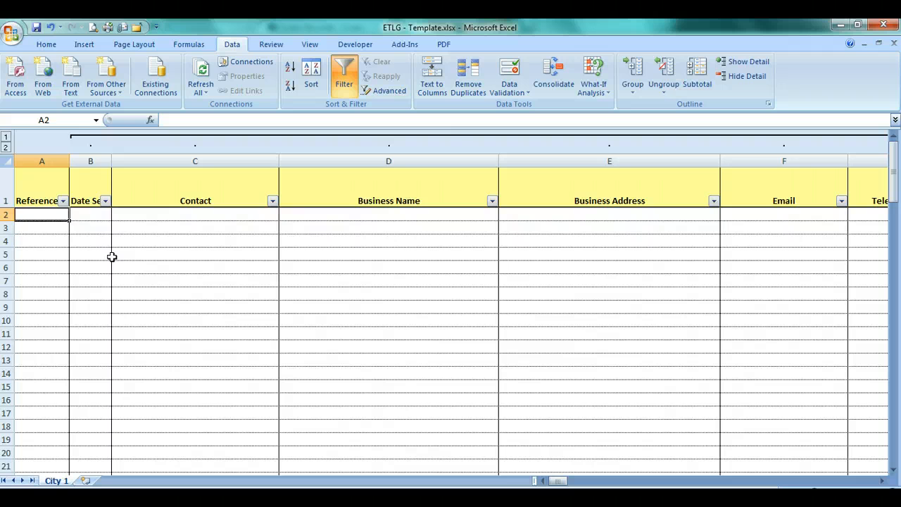
key(Right)
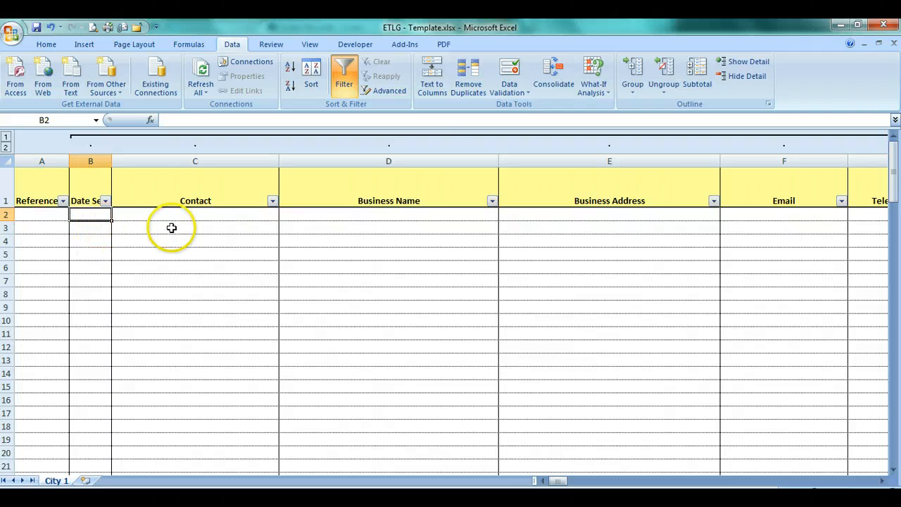
click(185, 213)
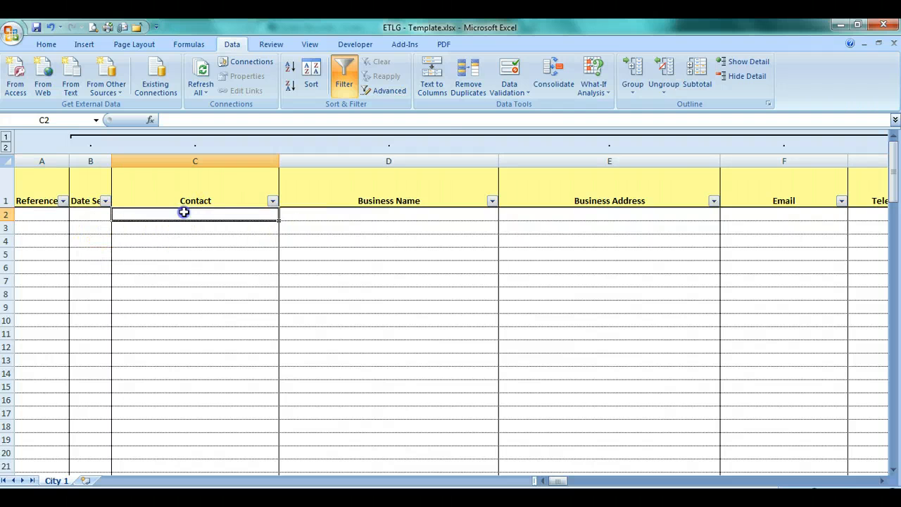
click(340, 217)
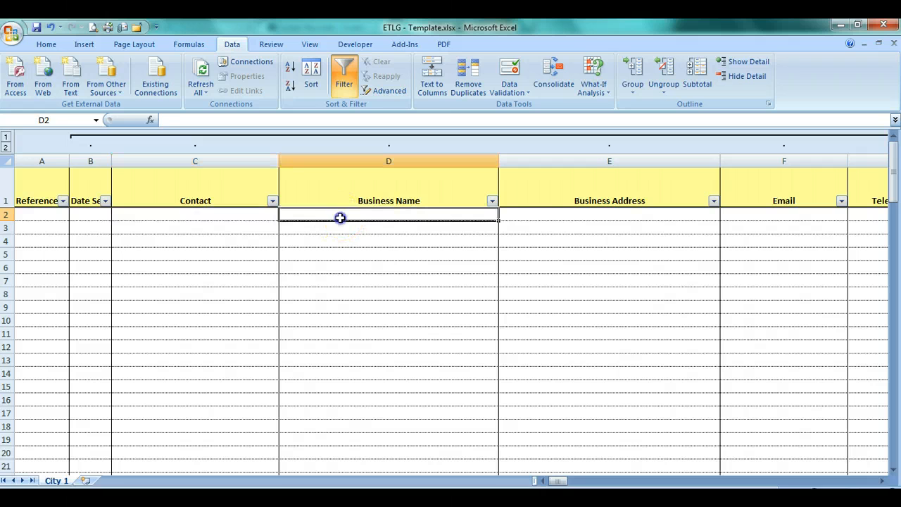
click(541, 218)
click(177, 215)
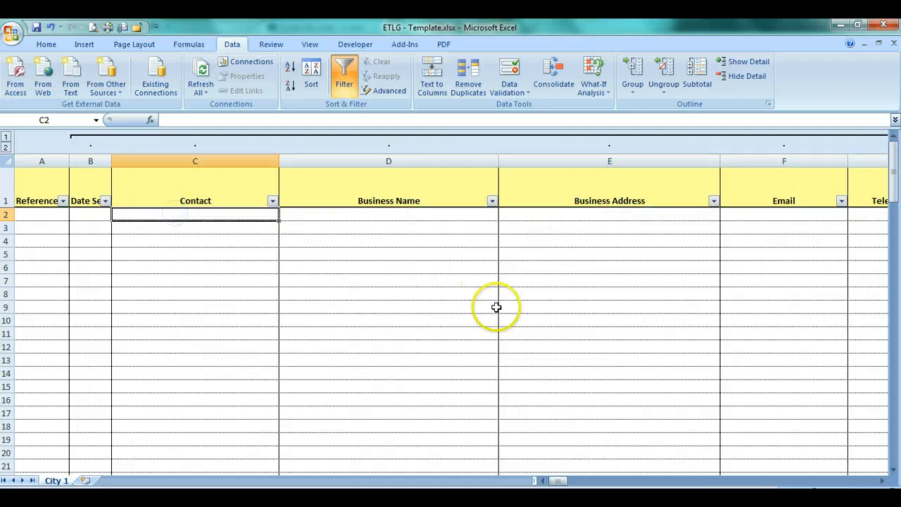
click(883, 481)
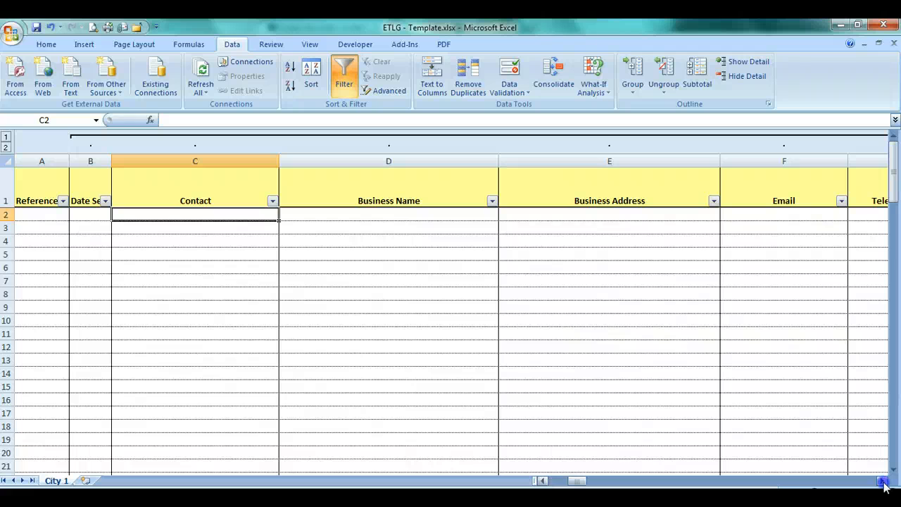
click(782, 214)
click(564, 213)
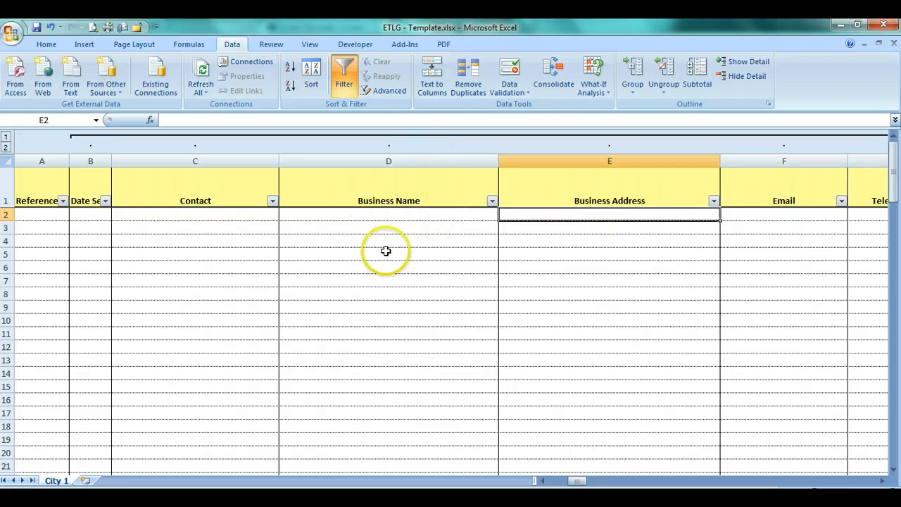
Collapse the grouped contact-detail columns and select the first empty URL cell, I2
click(416, 138)
click(126, 253)
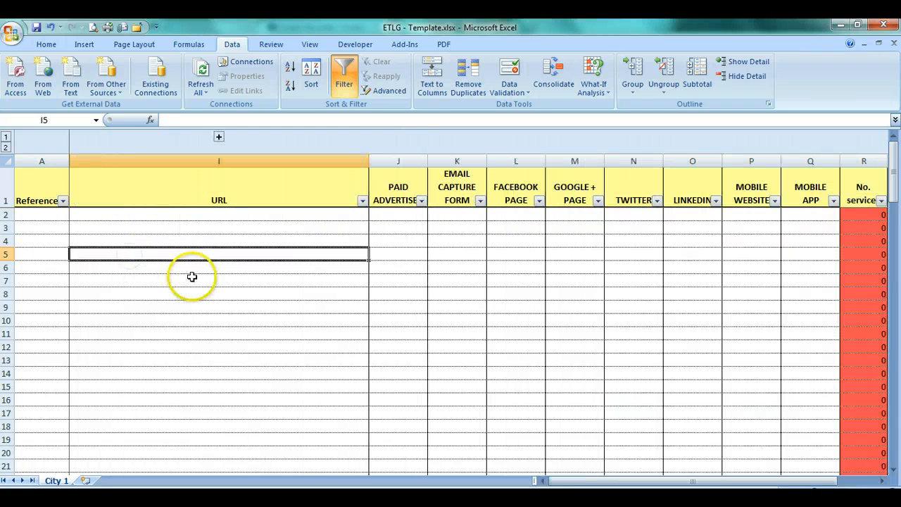
click(187, 215)
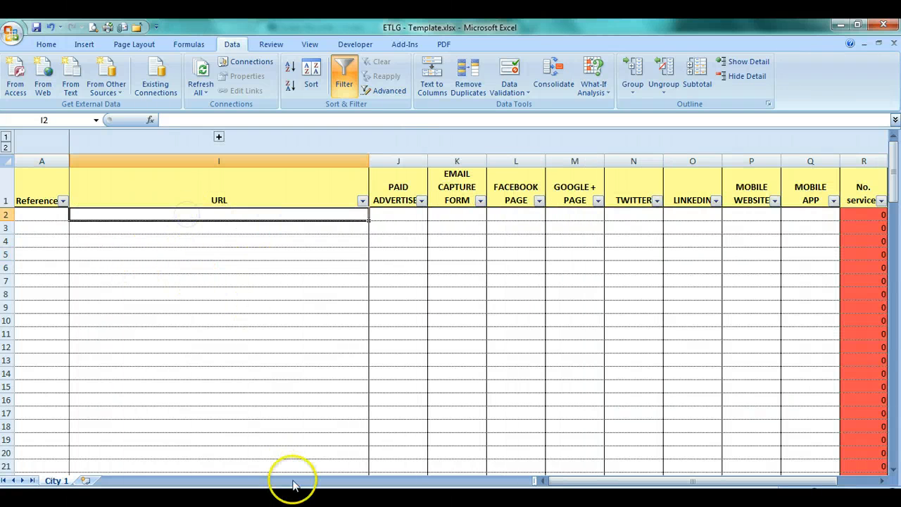
Open the exported etlg.xls workbook from the ETLG folder on the Desktop
click(10, 37)
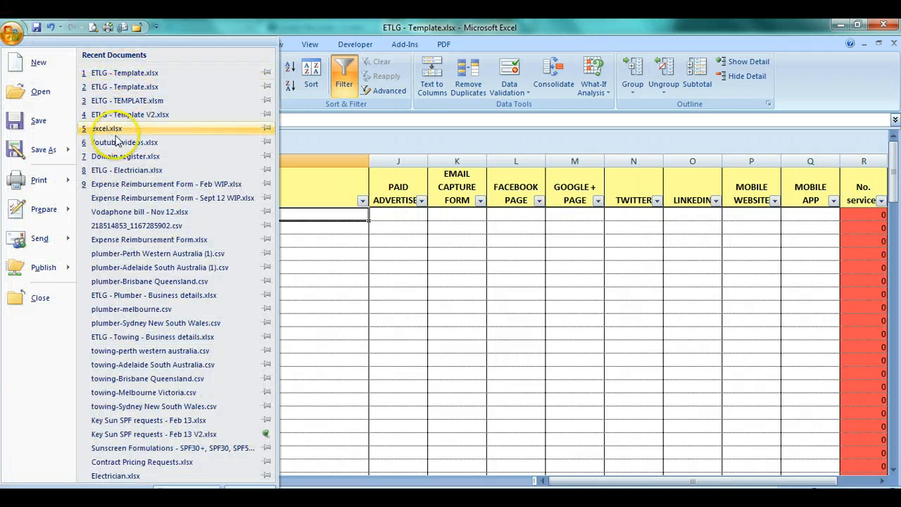
click(57, 98)
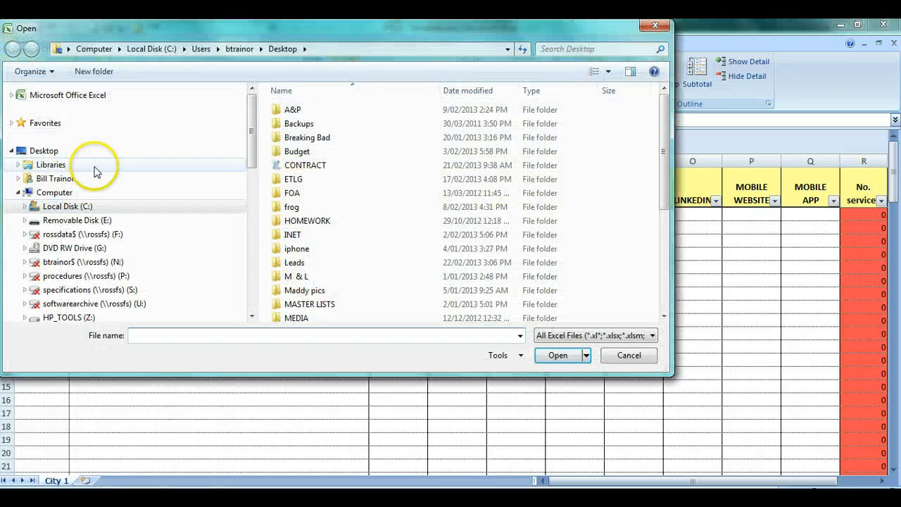
click(655, 27)
click(25, 497)
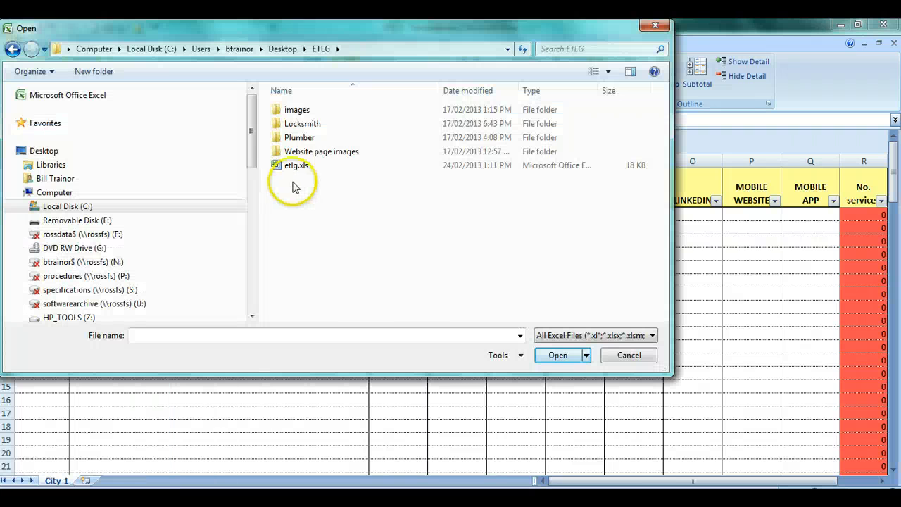
click(293, 172)
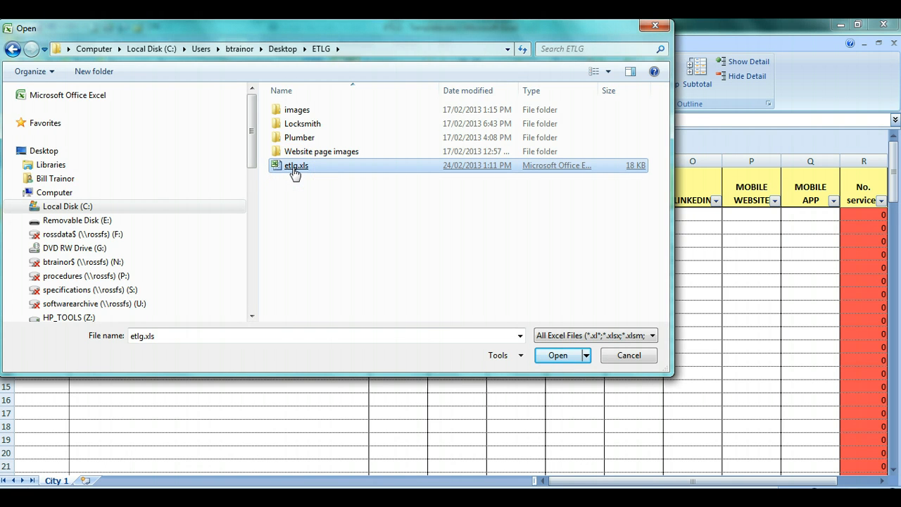
double_click(293, 171)
click(520, 338)
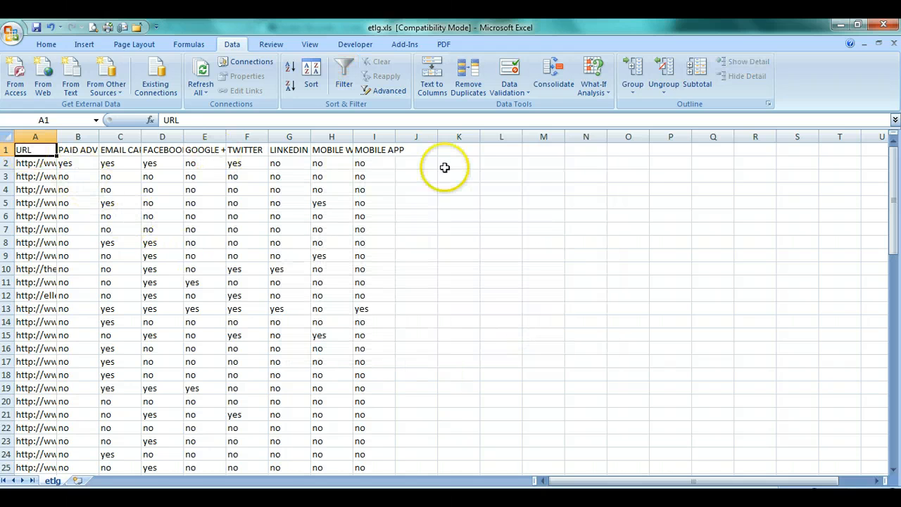
Copy all lead rows below the header, from cell A2 across to the MOBILE APP column
click(49, 163)
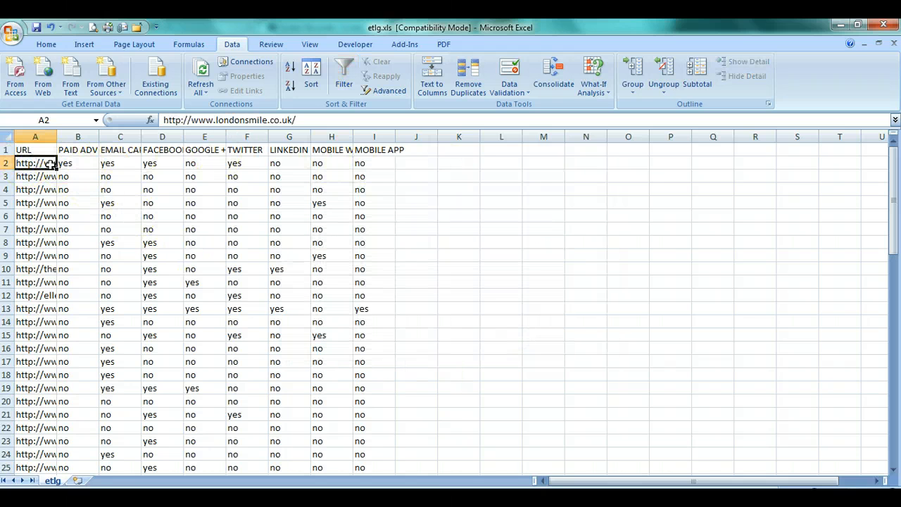
click(44, 169)
key(ctrl+shift+Down)
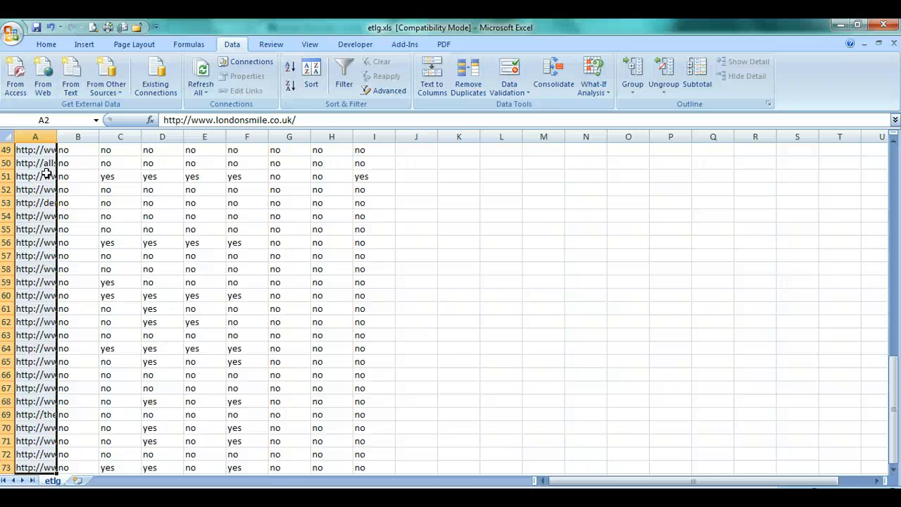
key(ctrl+shift+Right)
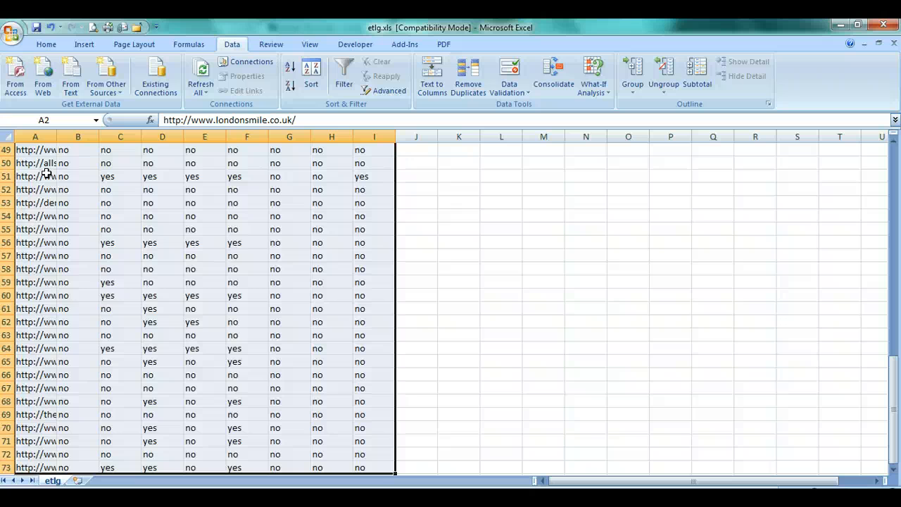
key(ctrl+c)
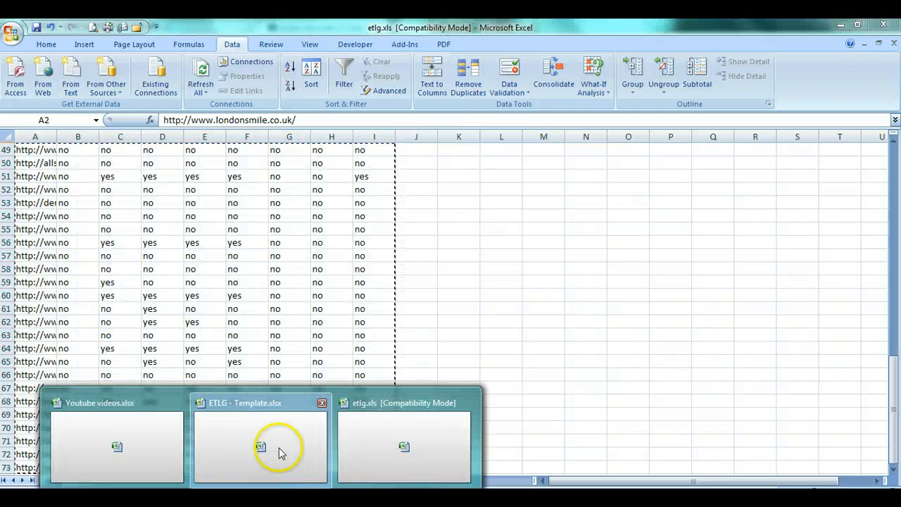
Switch to ETLG - Template.xlsx and paste the copied leads as values only, starting at URL cell I2
click(279, 448)
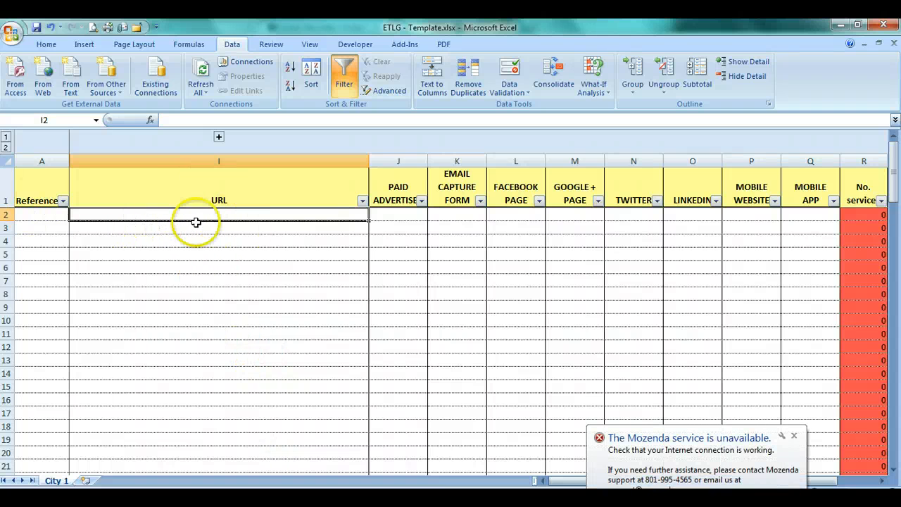
click(794, 437)
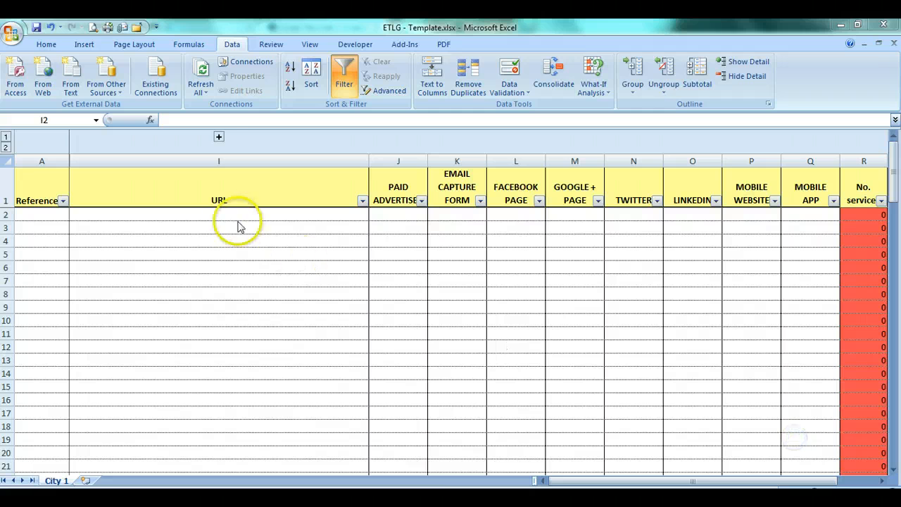
click(215, 214)
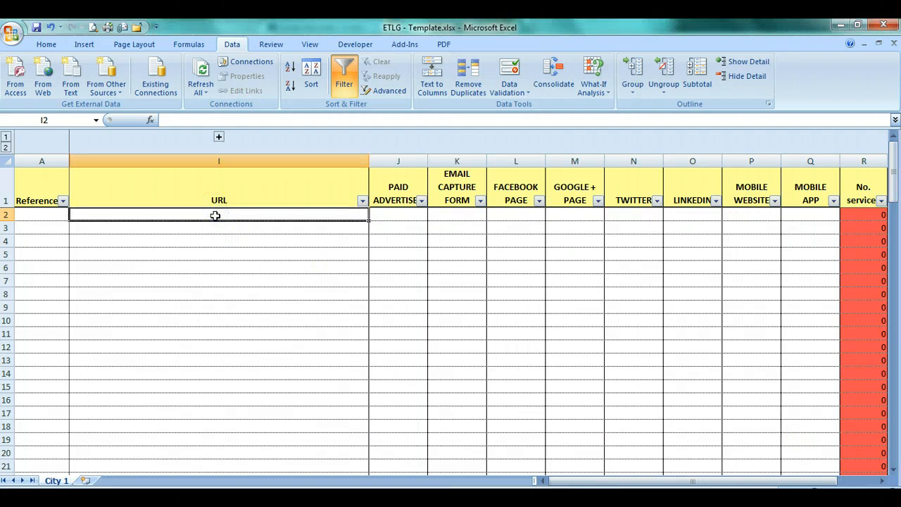
right_click(215, 215)
click(246, 267)
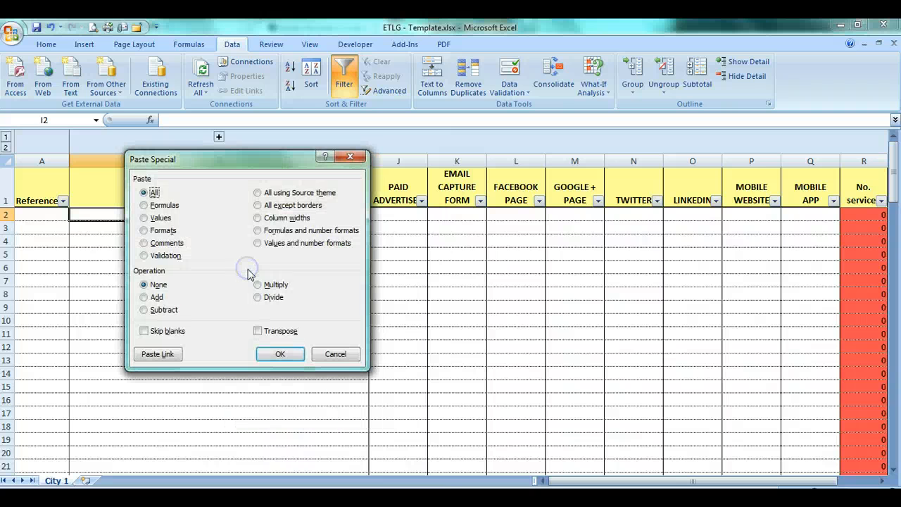
click(161, 218)
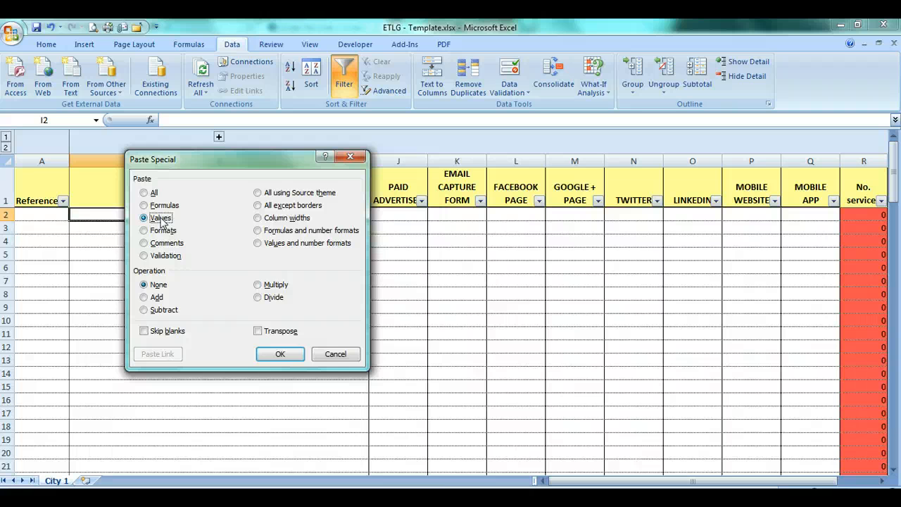
click(280, 355)
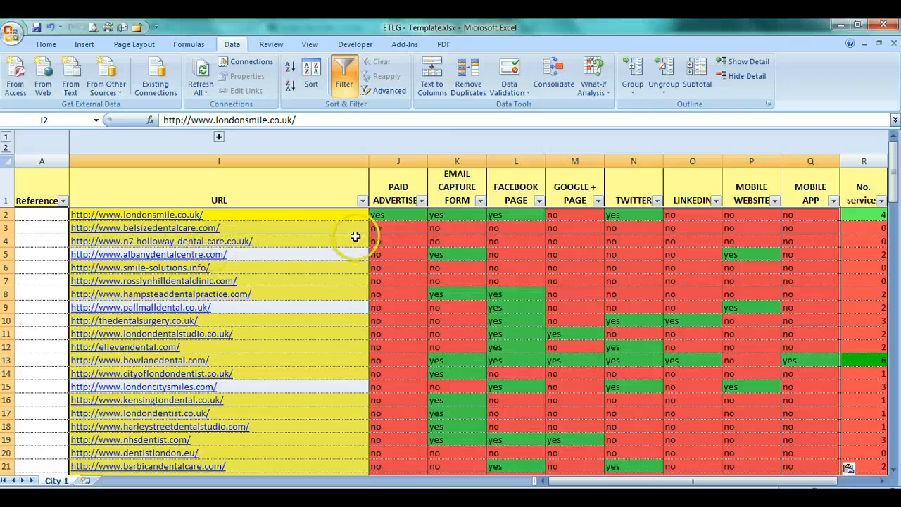
Examine the pasted leads' service columns from PAID ADVERTISE through MOBILE APP, then the No. service and % Optimized formulas
click(396, 227)
key(Up)
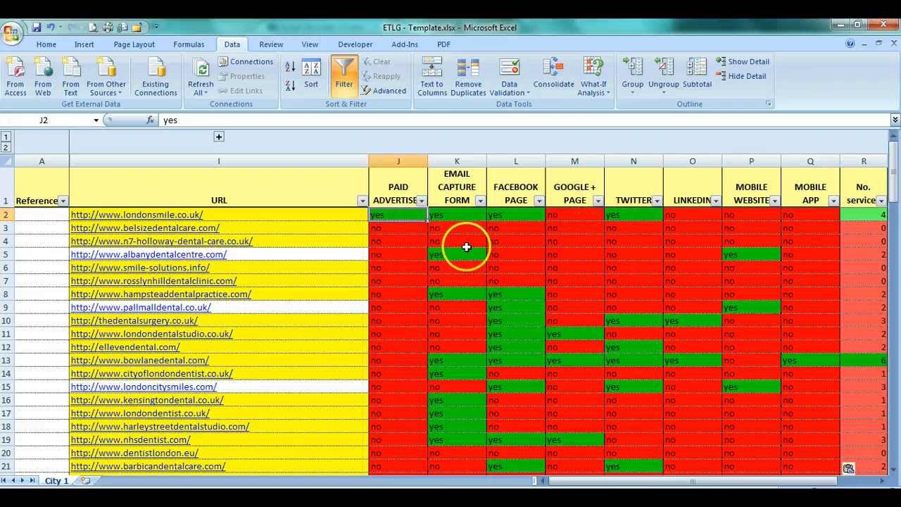
key(Left)
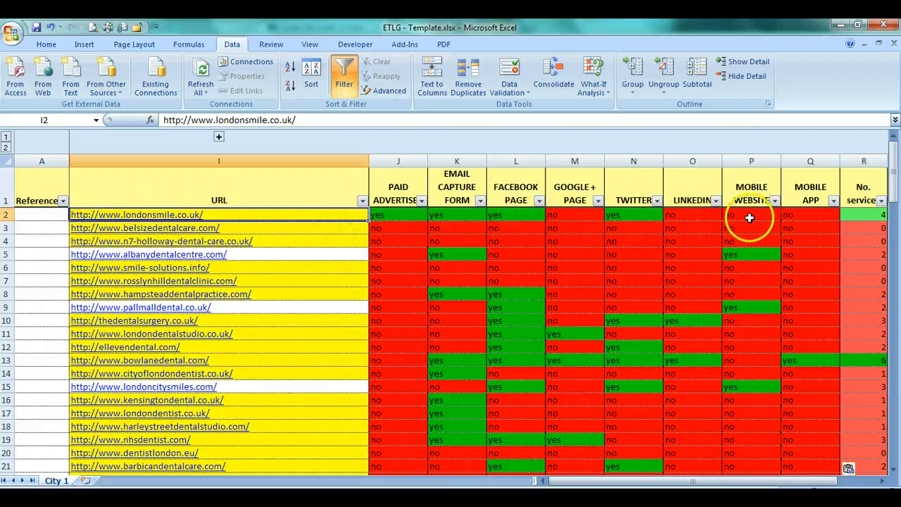
click(666, 222)
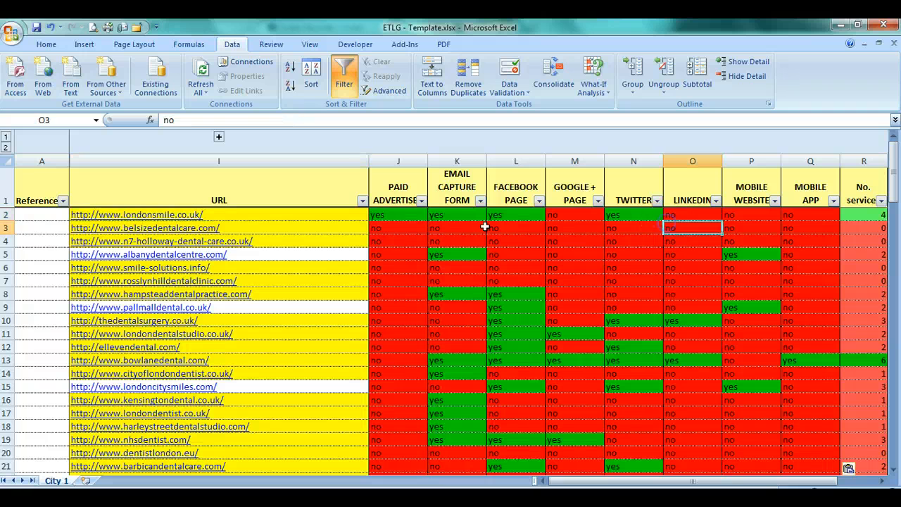
click(413, 226)
key(Right)
key(Right)
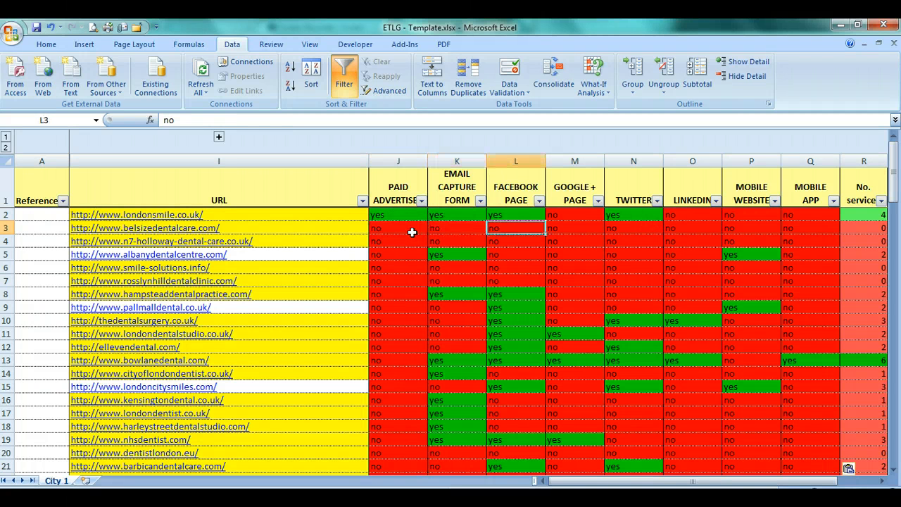
key(Right)
key(Right)
key(Right)
key(Right)
key(Right)
key(Right)
key(Right)
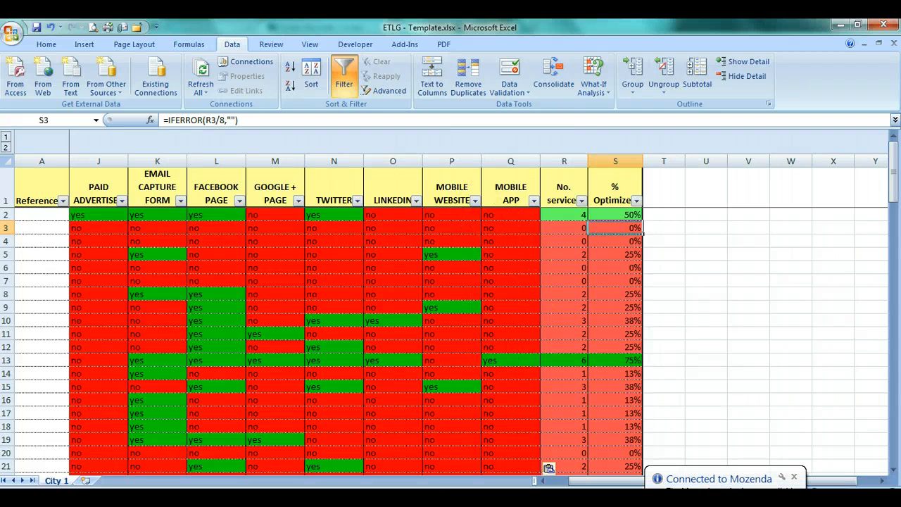
Dismiss the Mozenda notification and sort the leads by % Optimized from largest to smallest
click(794, 478)
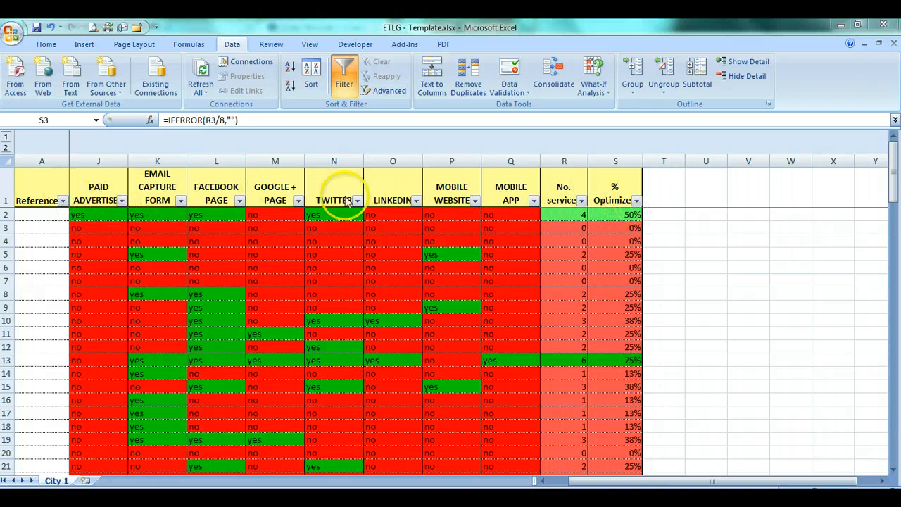
click(637, 201)
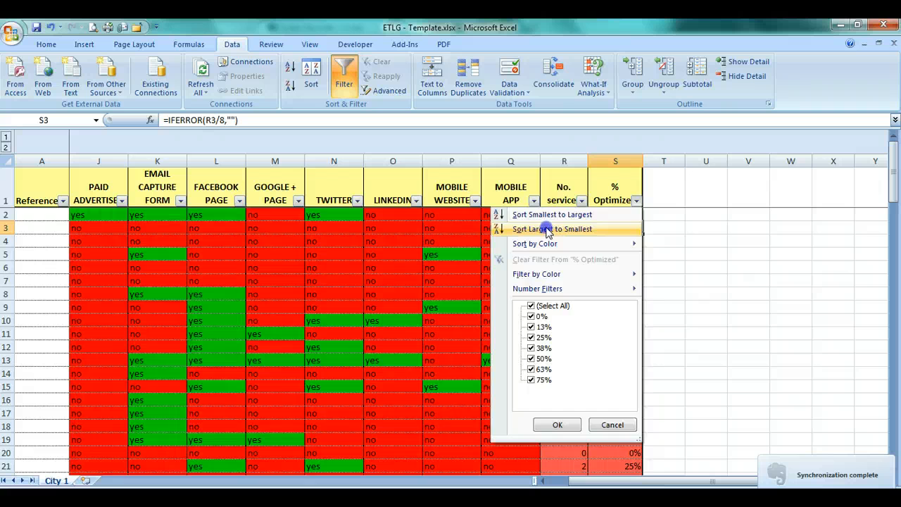
click(548, 230)
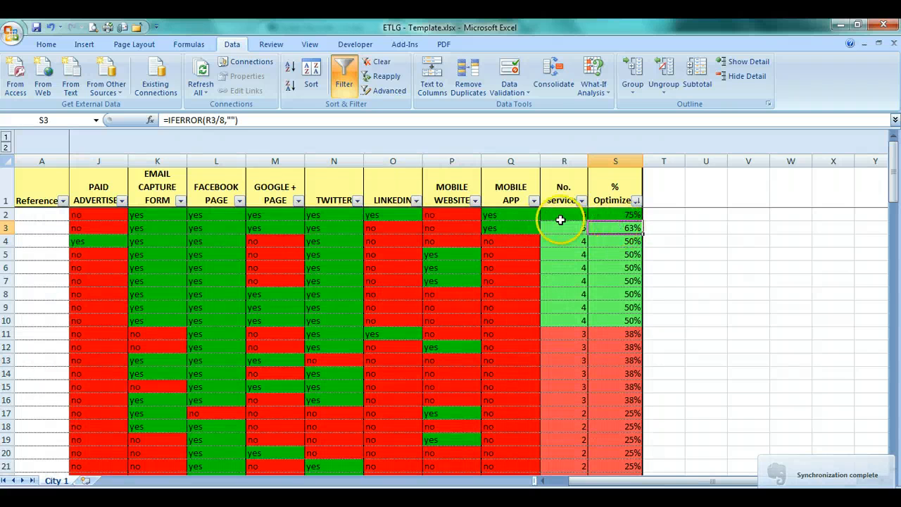
Review the sorted leads across the row, from the URL column through the service columns to % Optimized
key(Left)
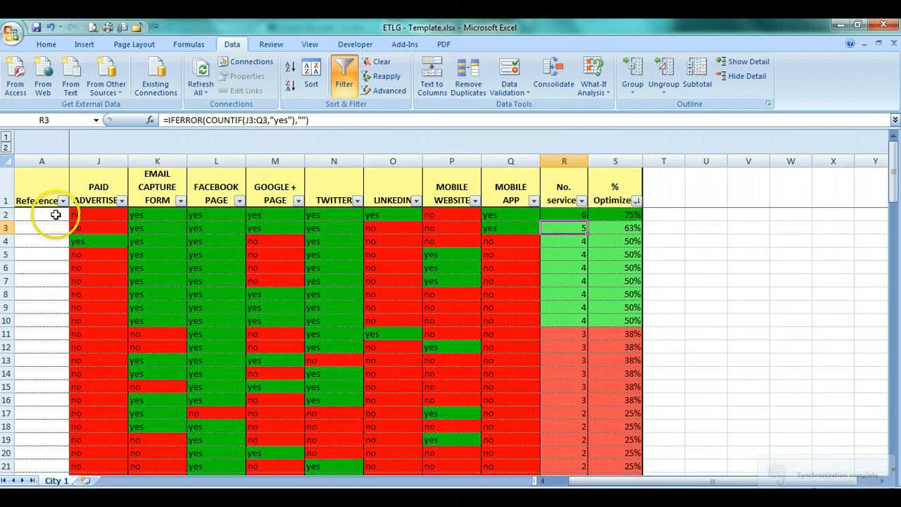
key(Left)
key(Left)
key(Left)
key(Left)
key(Left)
key(Left)
key(Left)
key(Left)
key(Left)
key(Right)
key(Right)
key(Right)
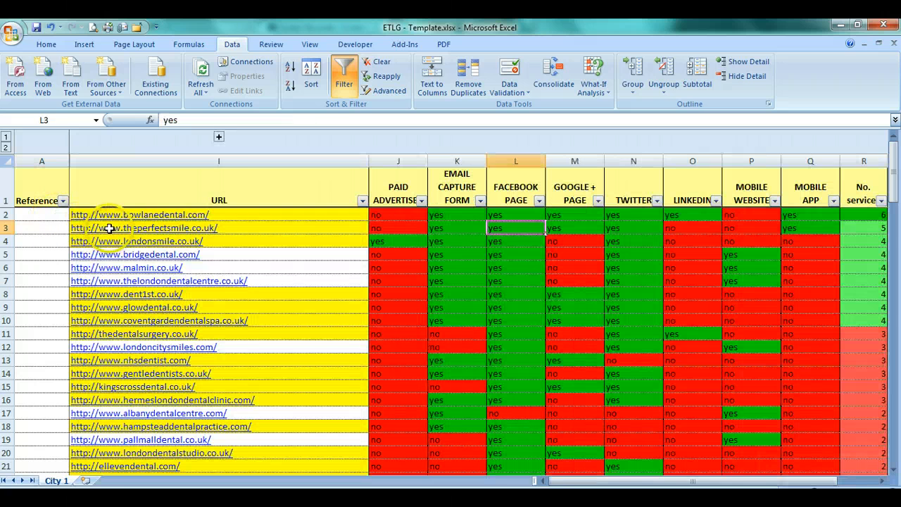
key(Right)
key(Right)
key(Right)
key(Right)
key(Right)
key(Right)
key(Right)
key(Right)
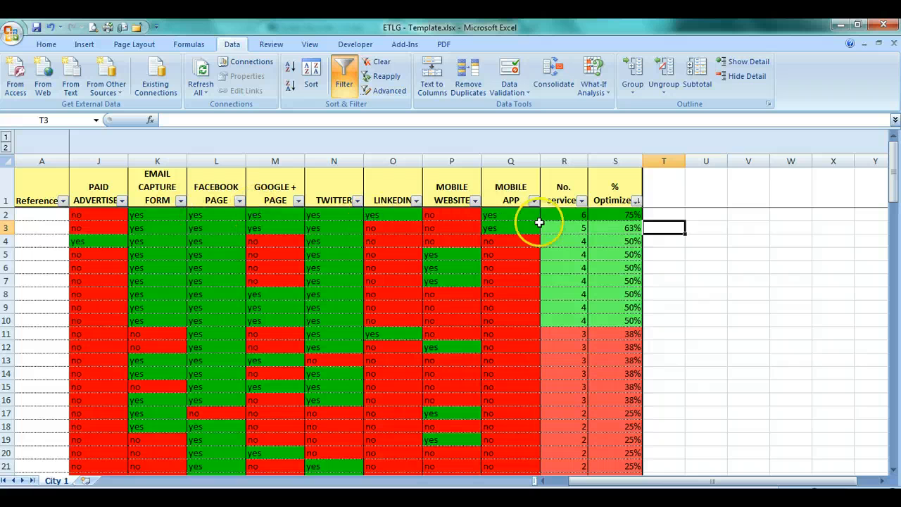
Examine the % Optimized scores from S2 down the sorted list and return to the first rows
click(614, 217)
key(ctrl+c)
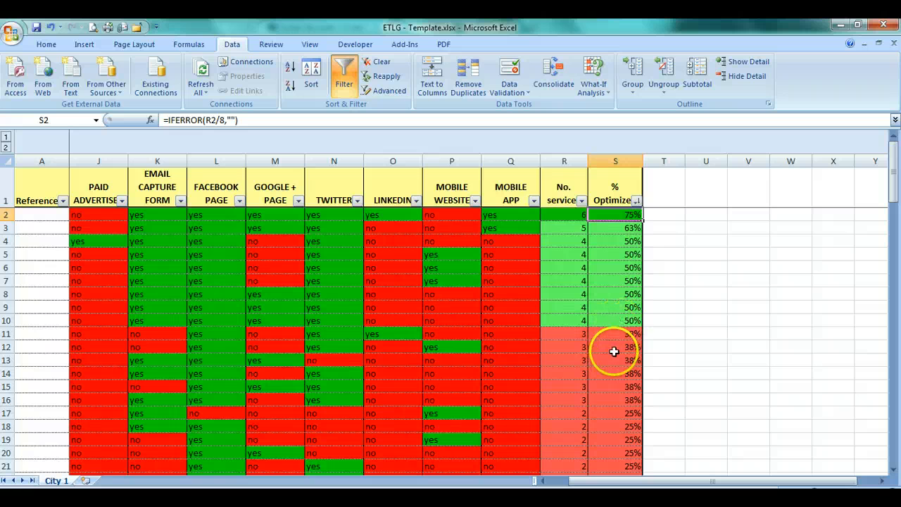
scroll(614, 338, down, 8)
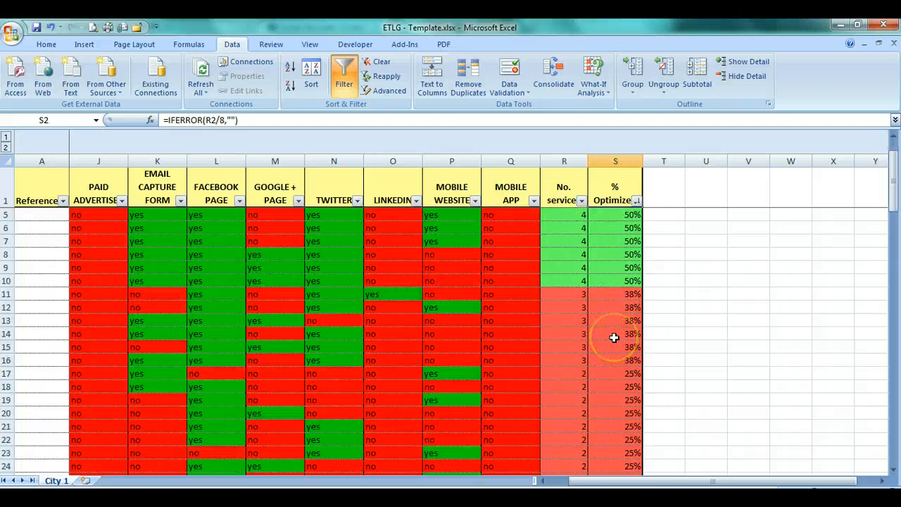
scroll(613, 341, down, 2)
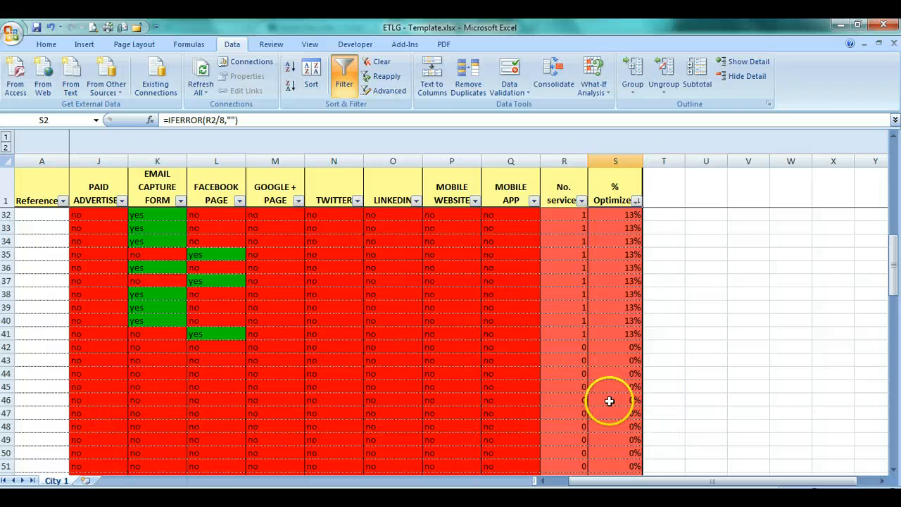
scroll(609, 401, up, 10)
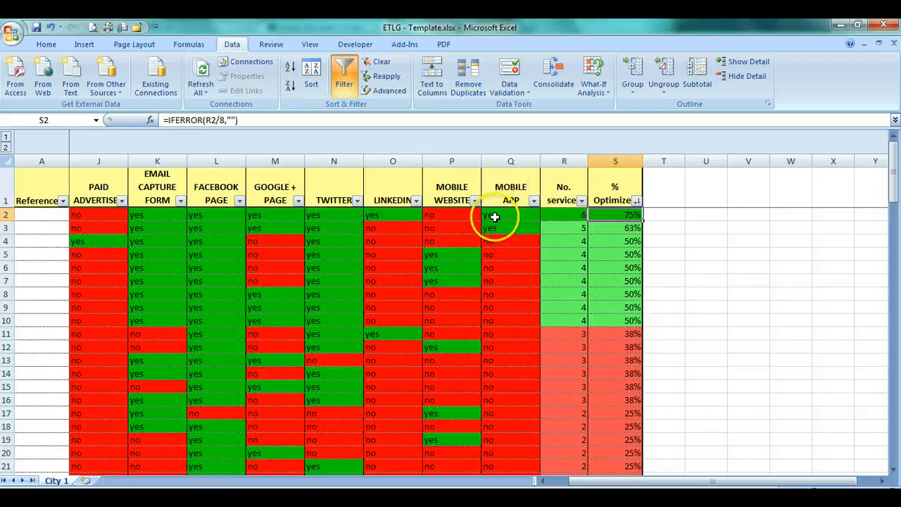
Filter the MOBILE APP column to show only the leads marked yes
click(534, 200)
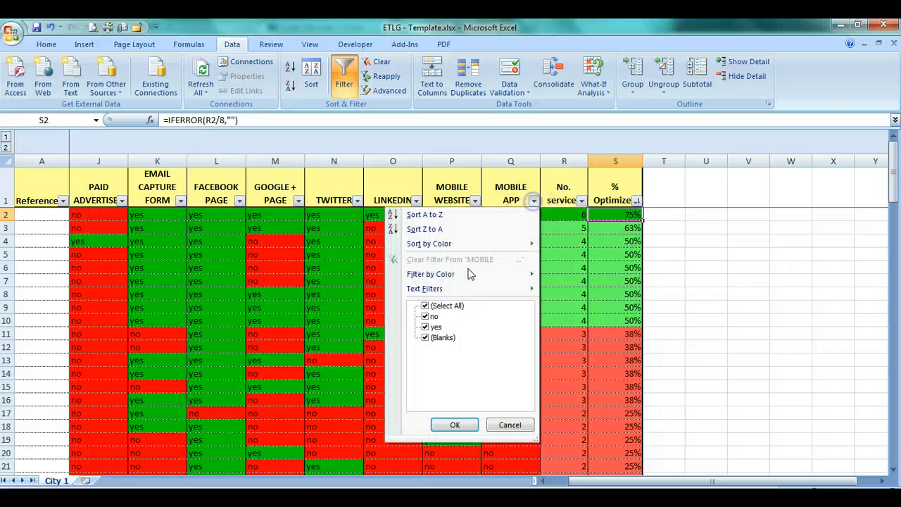
click(427, 306)
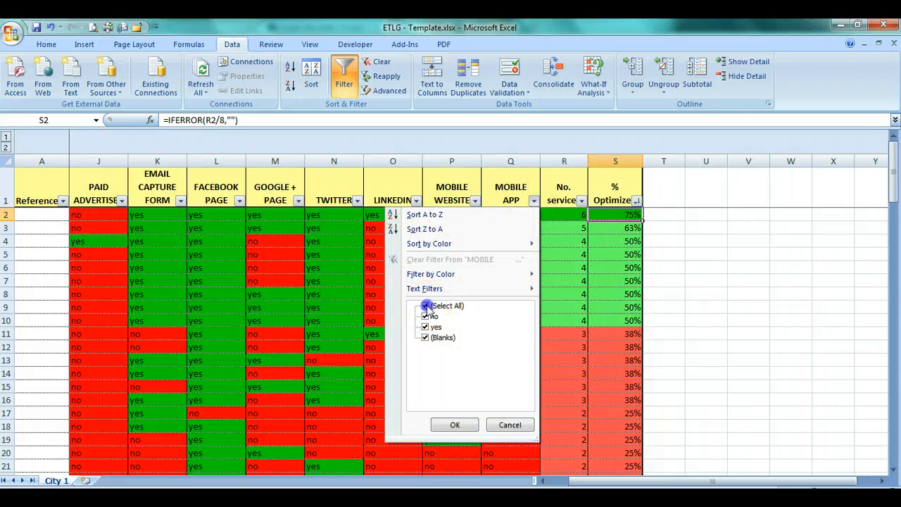
click(425, 326)
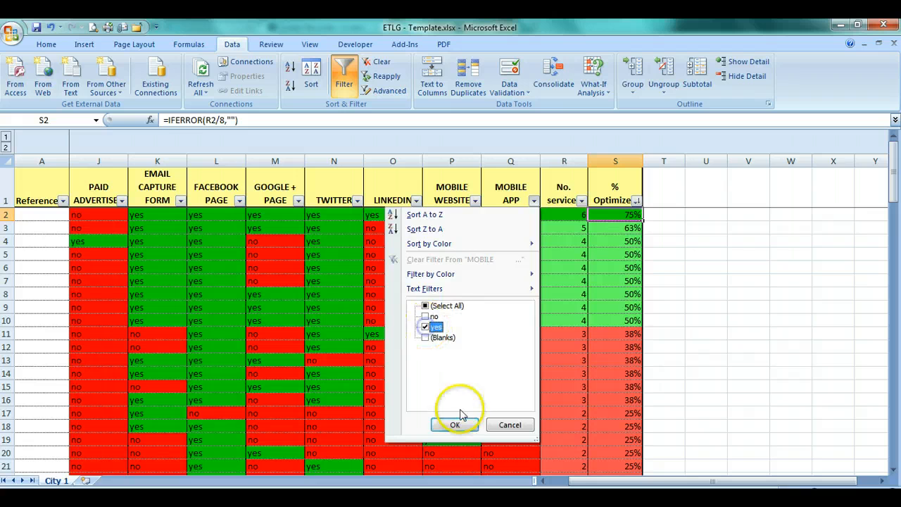
click(455, 421)
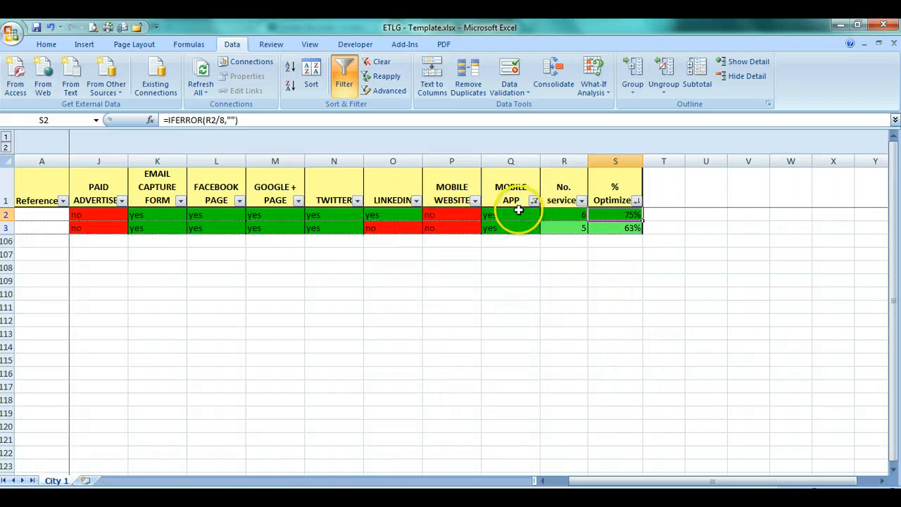
Examine the filtered leads' URLs, individual services, service count and % Optimized along row 2
click(518, 211)
key(Left)
key(Left)
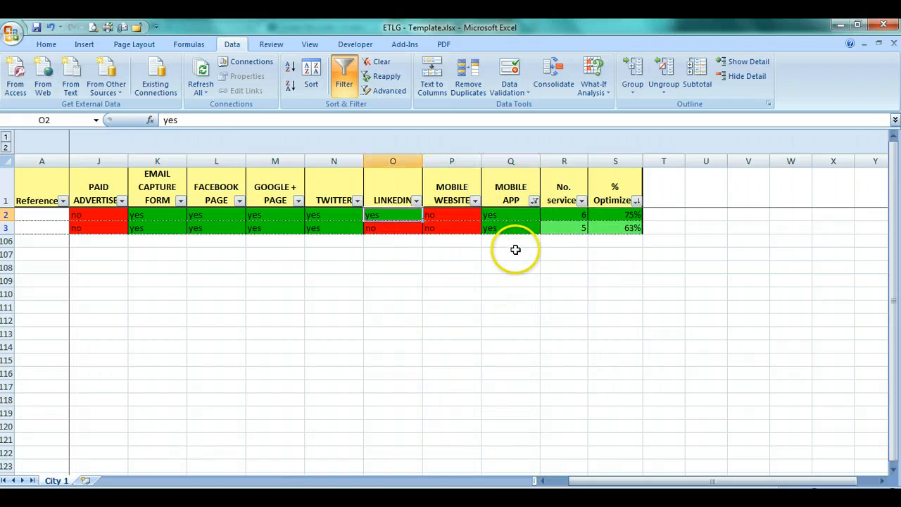
key(Left)
key(Left)
key(Left)
key(Left)
key(Left)
key(Left)
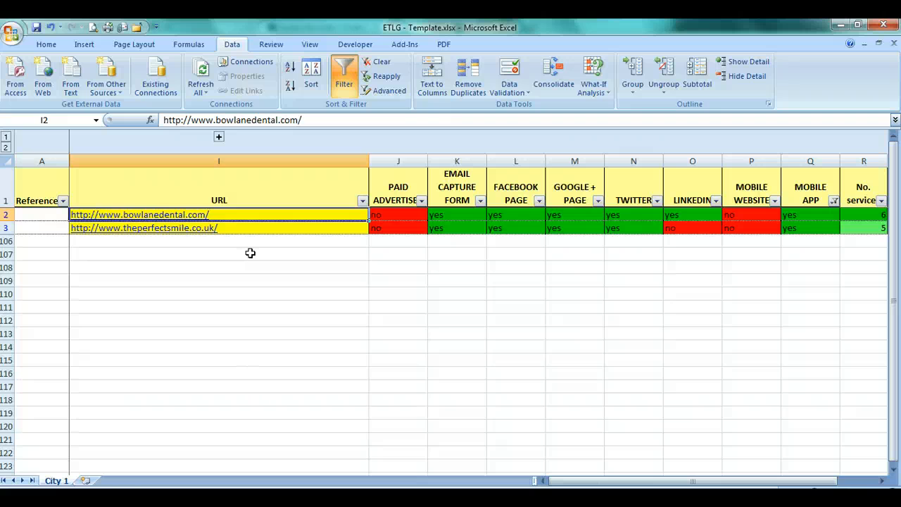
key(Right)
key(Right)
key(Right)
key(Right)
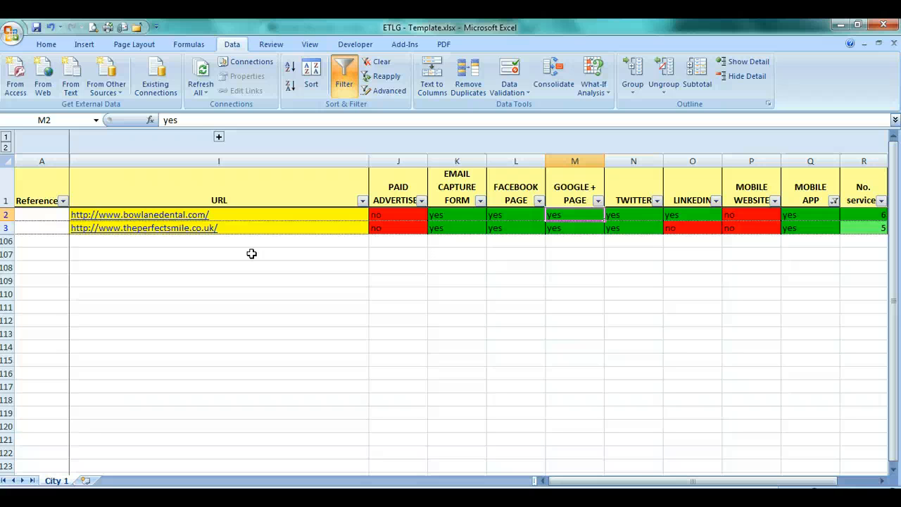
key(Right)
key(Right)
key(Right)
key(Right)
key(Right)
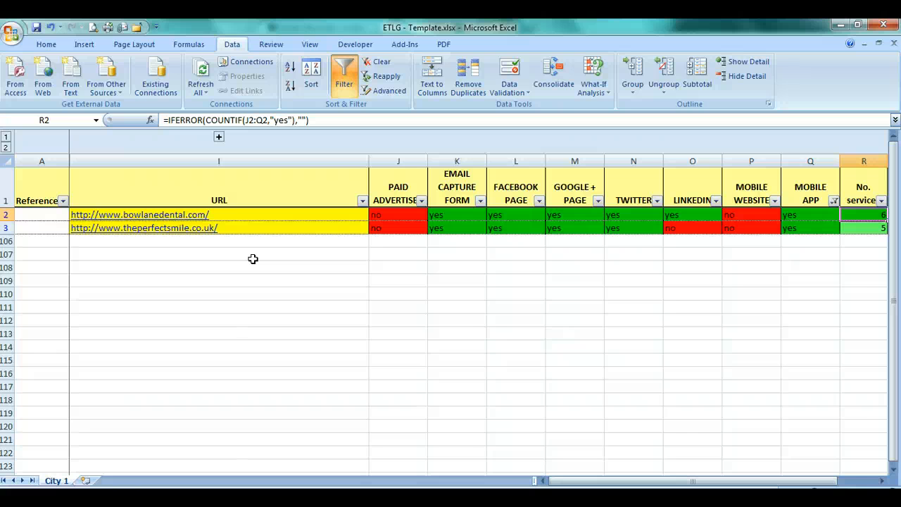
key(Right)
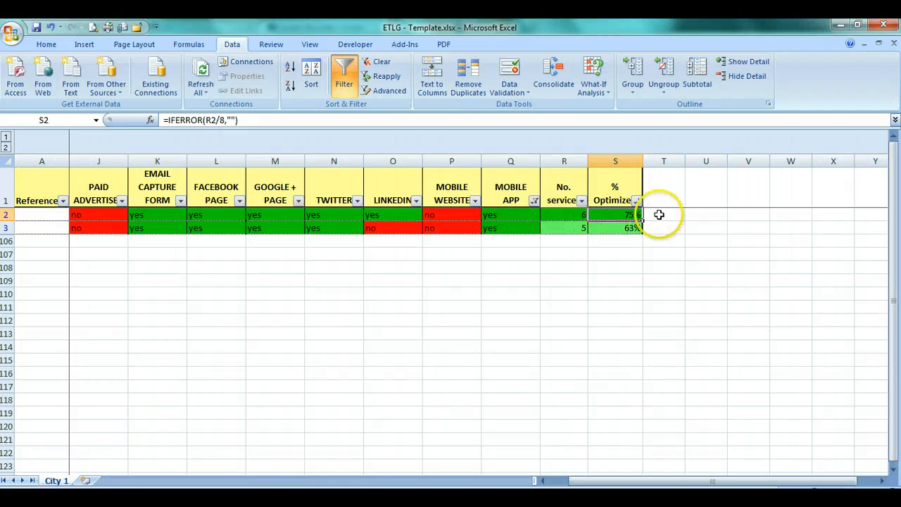
Filter the MOBILE APP column to show only the leads marked no
click(535, 201)
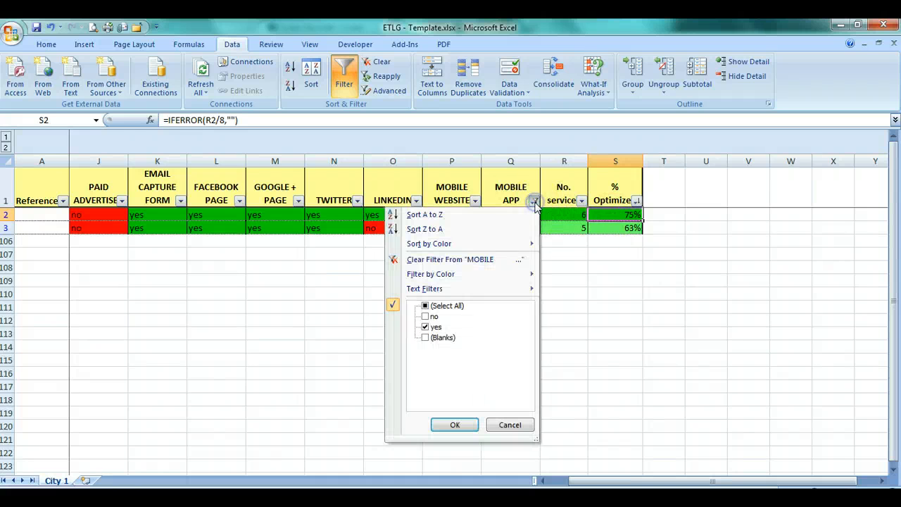
click(425, 307)
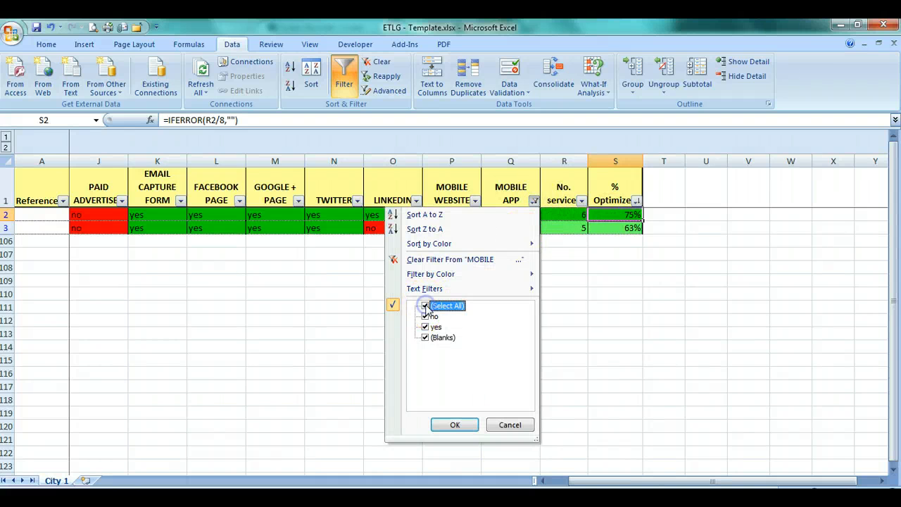
click(426, 307)
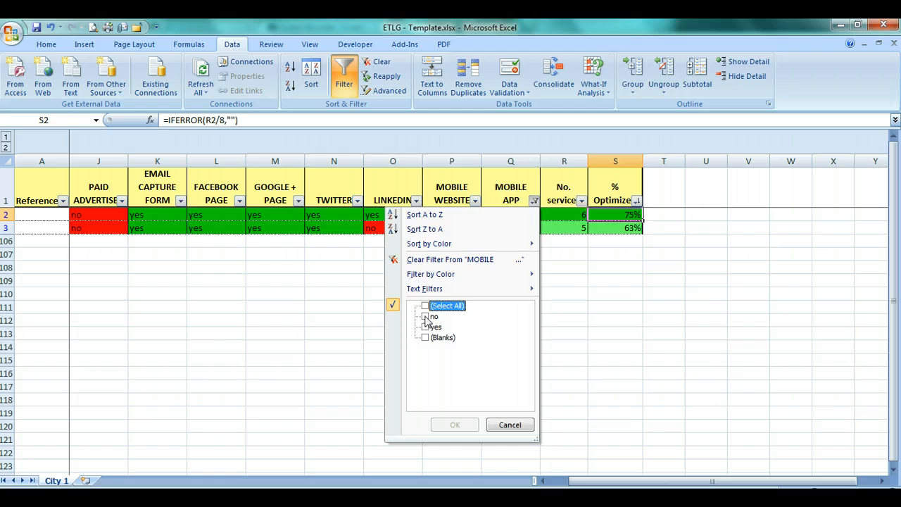
click(425, 306)
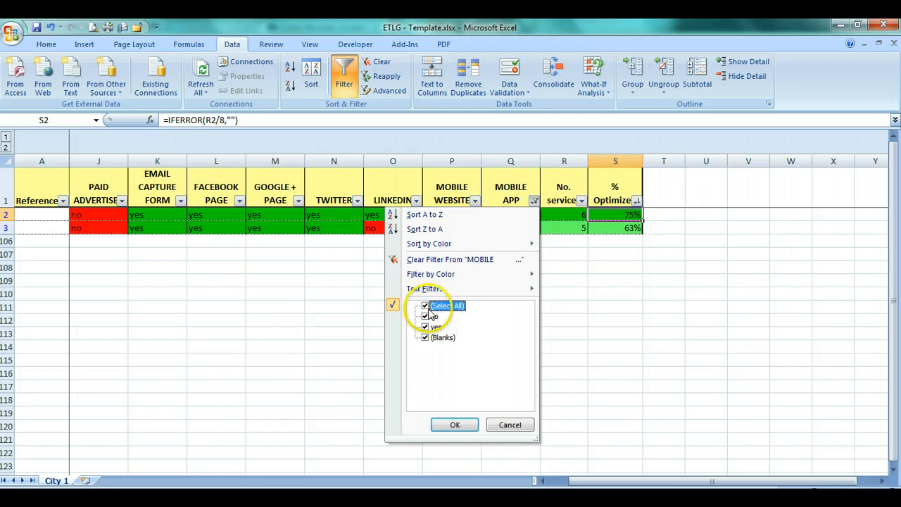
click(425, 306)
click(425, 316)
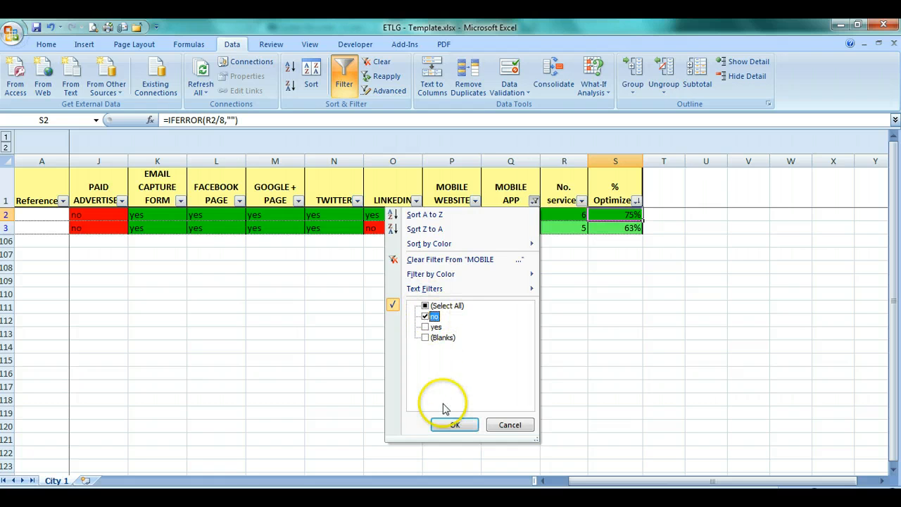
click(454, 426)
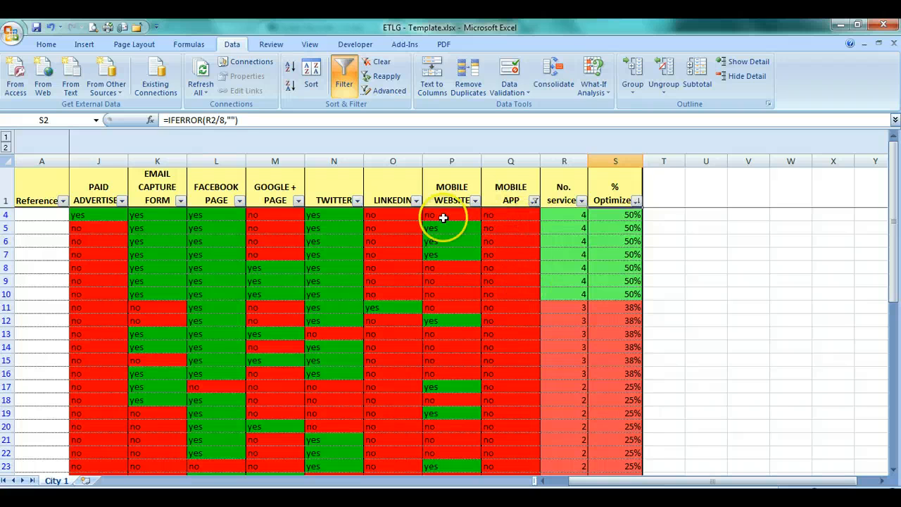
Reset the MOBILE APP filter to include all values
click(535, 200)
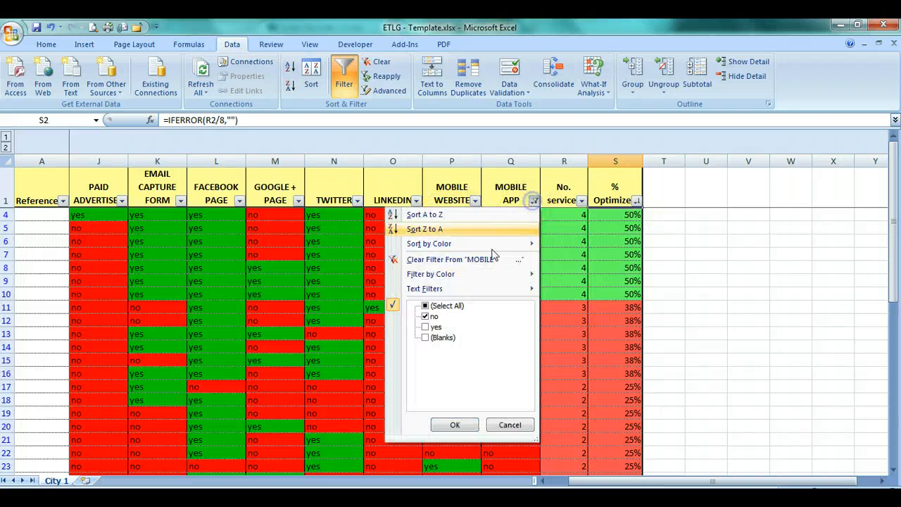
click(425, 306)
click(455, 424)
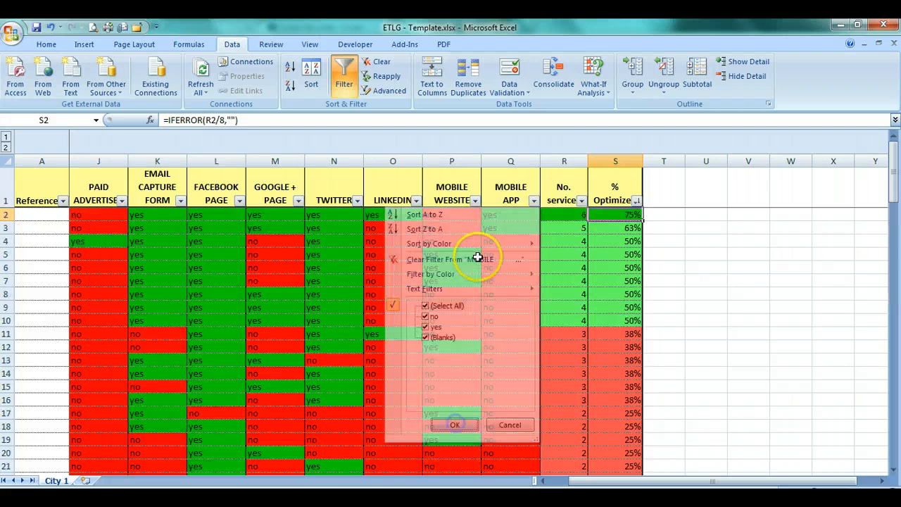
Filter the MOBILE WEBSITE column to show only the leads marked no
click(476, 200)
click(363, 306)
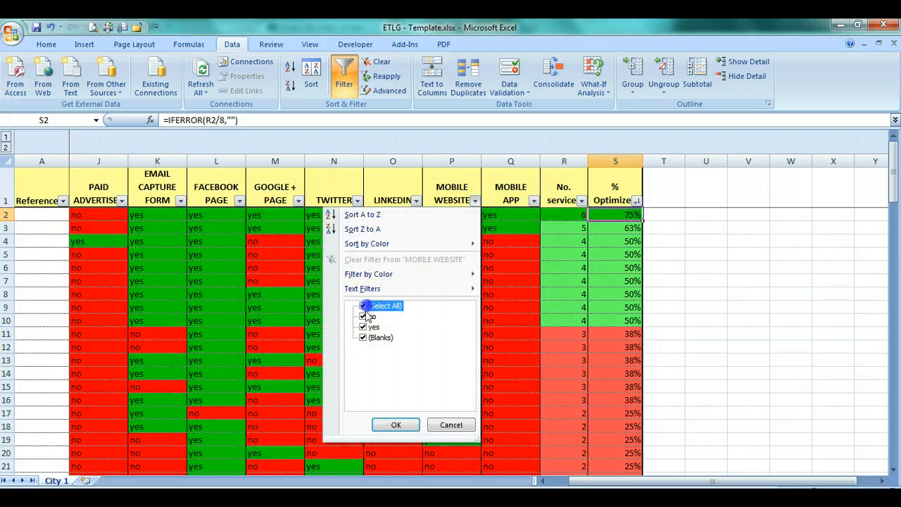
click(363, 316)
click(396, 424)
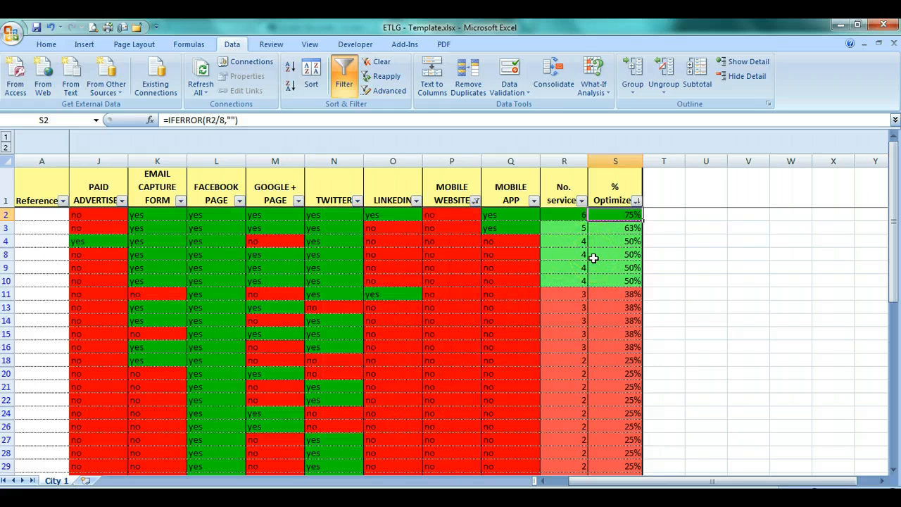
Review the leads without a mobile website along row 2, from % Optimized back to the URL
key(Left)
key(Left)
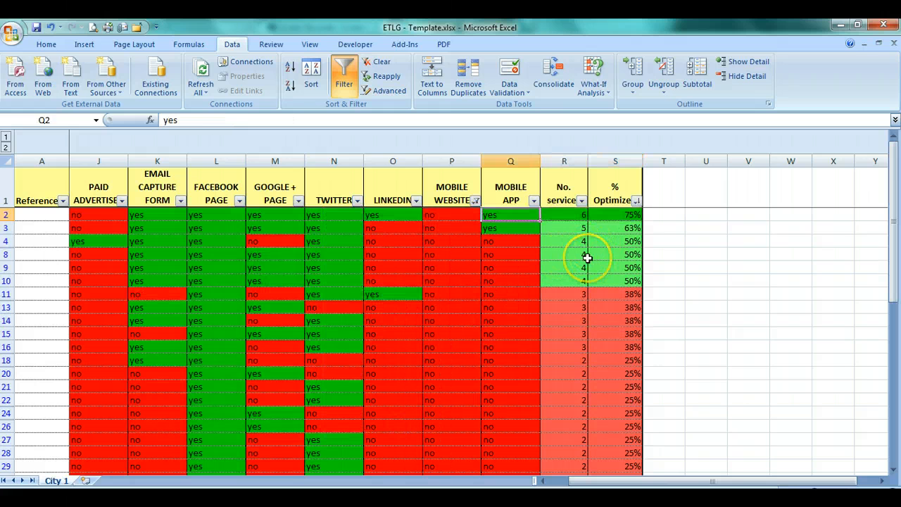
key(Left)
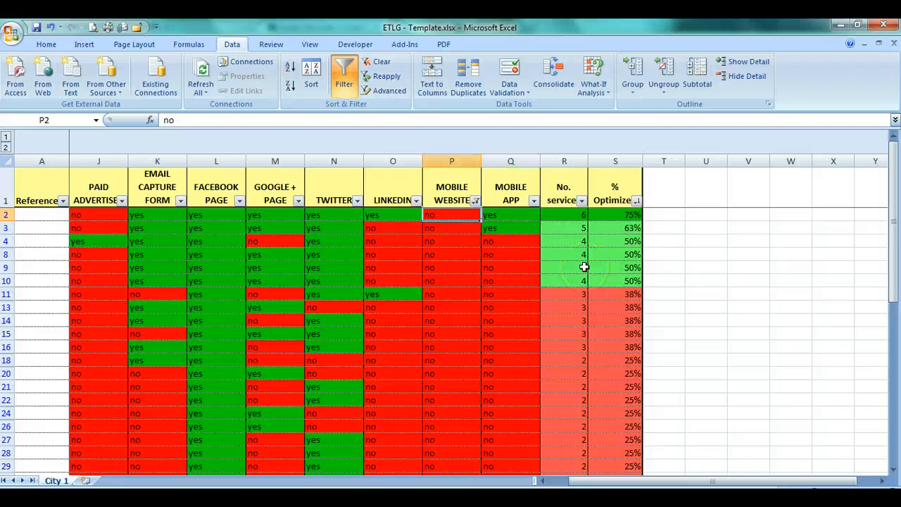
key(Left)
key(Left)
key(Left)
key(Left)
key(Left)
key(Left)
key(Left)
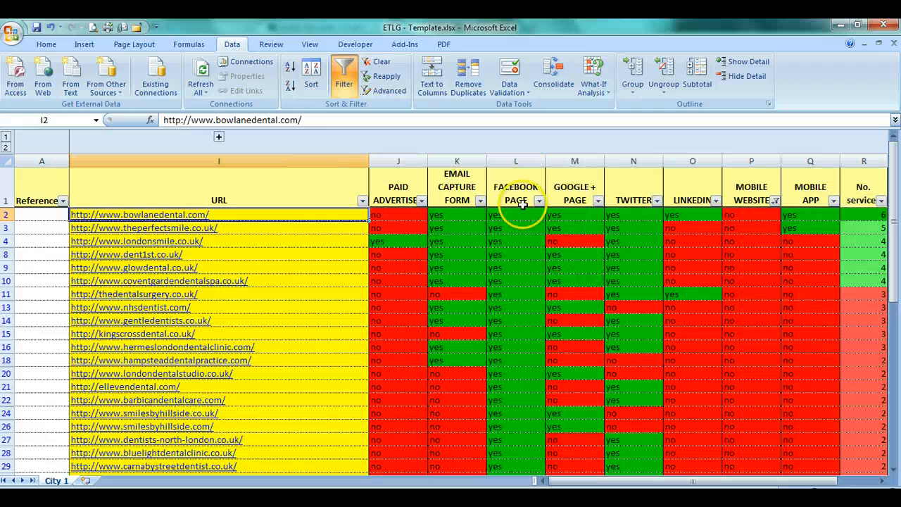
Examine which services the first lead has, from PAID ADVERTISE through MOBILE APP, and compare its MOBILE WEBSITE value
key(Right)
key(Right)
key(Right)
key(Right)
key(Right)
key(Right)
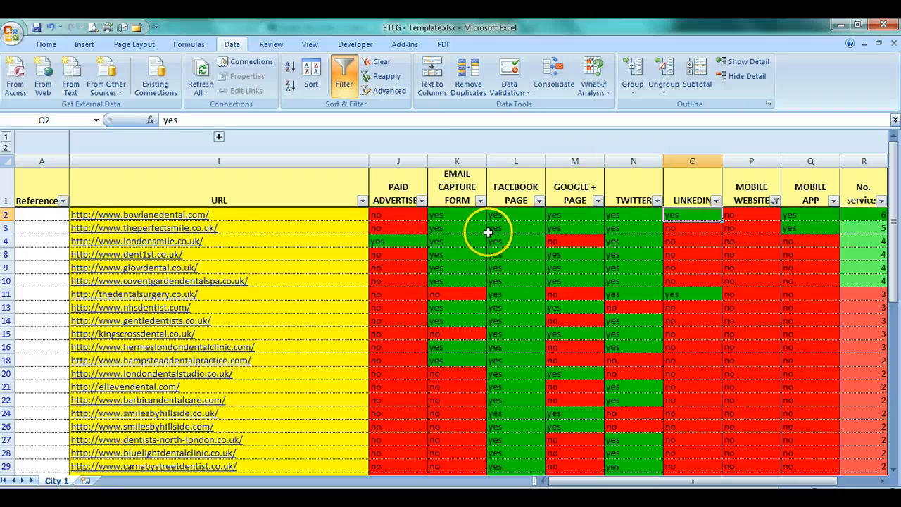
key(Right)
key(Right)
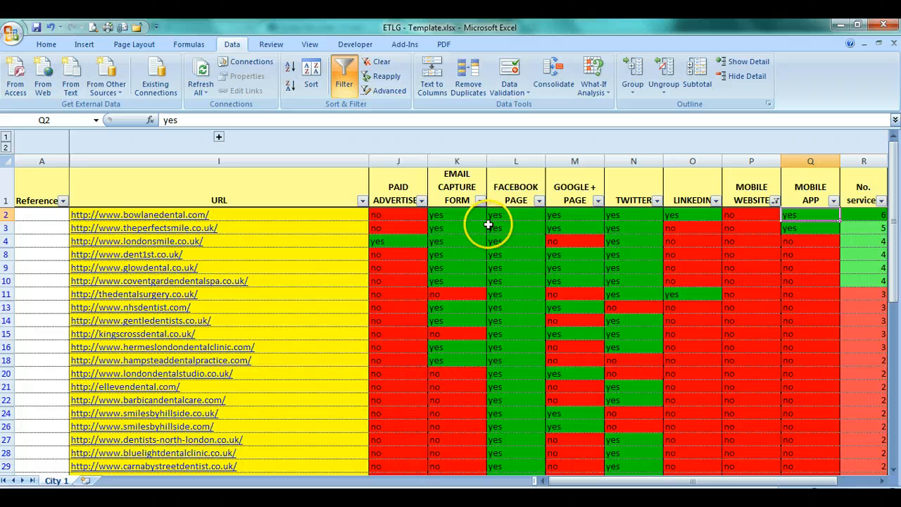
click(747, 217)
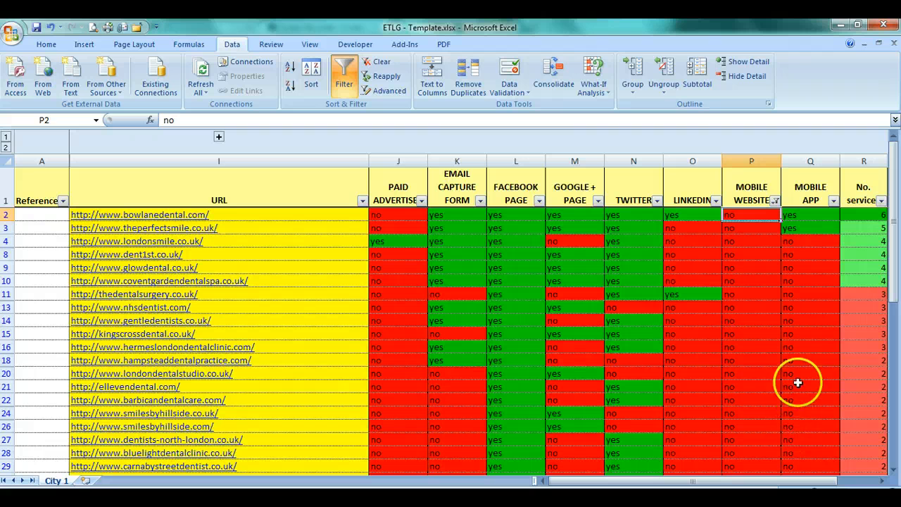
drag(895, 224, 896, 221)
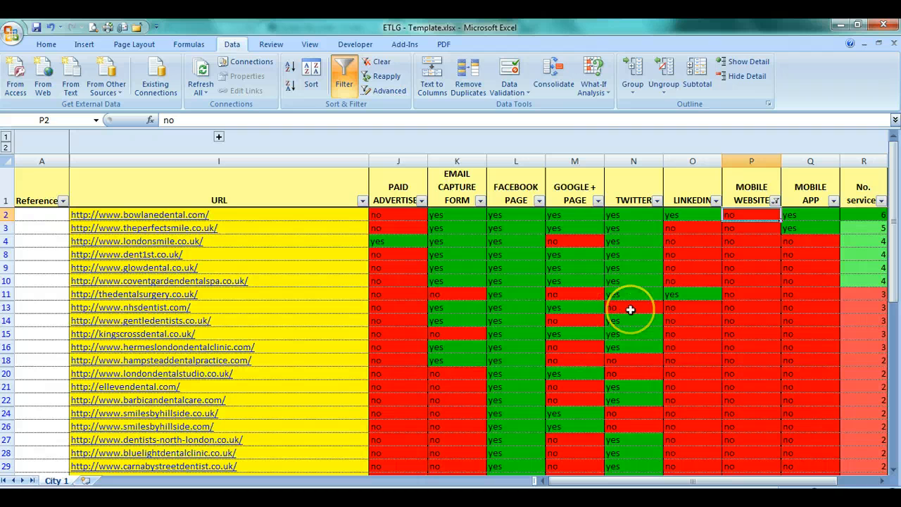
Filter the FACEBOOK PAGE column to show only the leads marked no
click(538, 201)
click(445, 308)
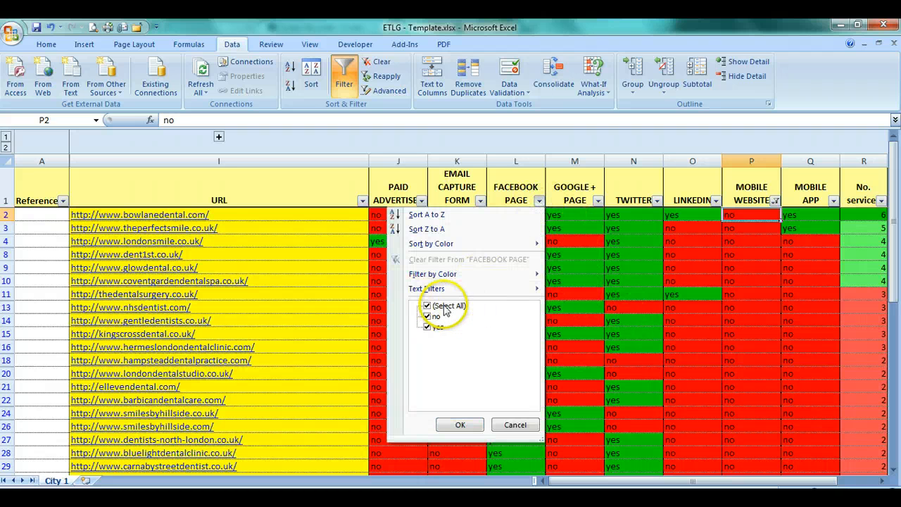
click(428, 319)
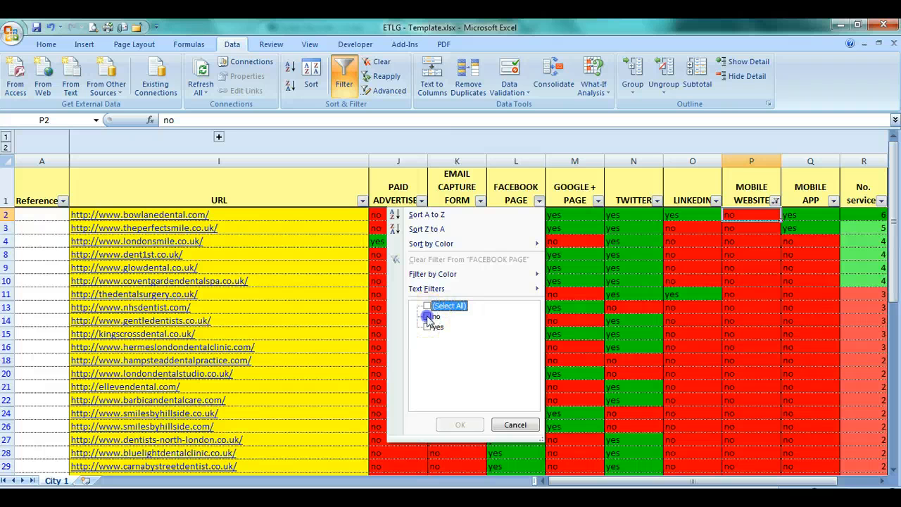
click(460, 424)
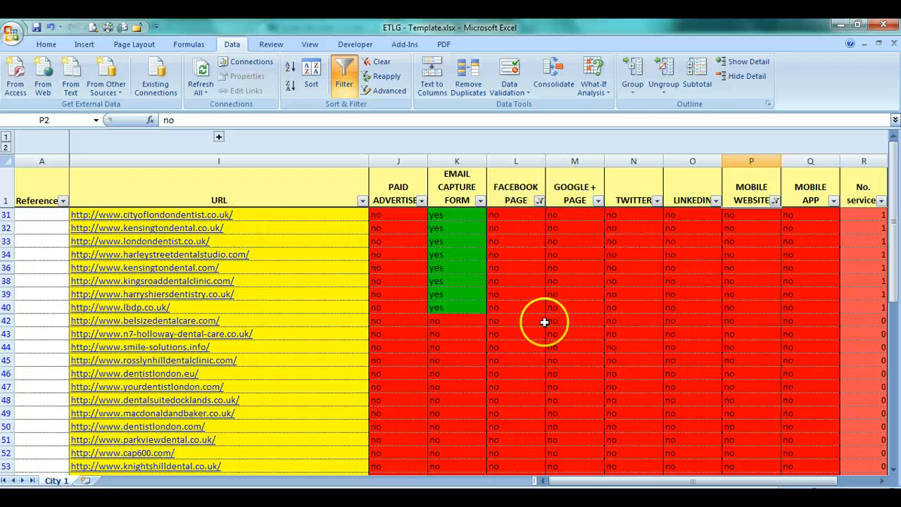
Switch the FACEBOOK PAGE filter to show only the leads marked yes
click(540, 201)
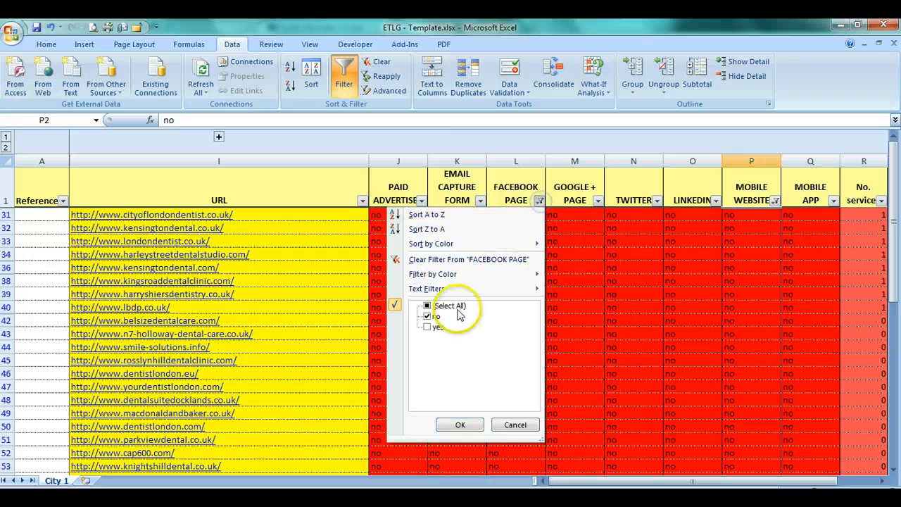
click(430, 317)
click(428, 327)
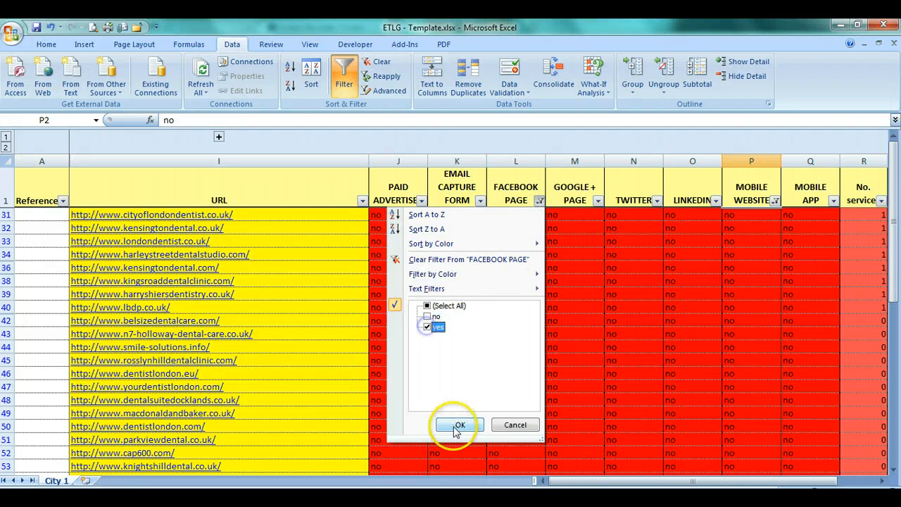
click(460, 424)
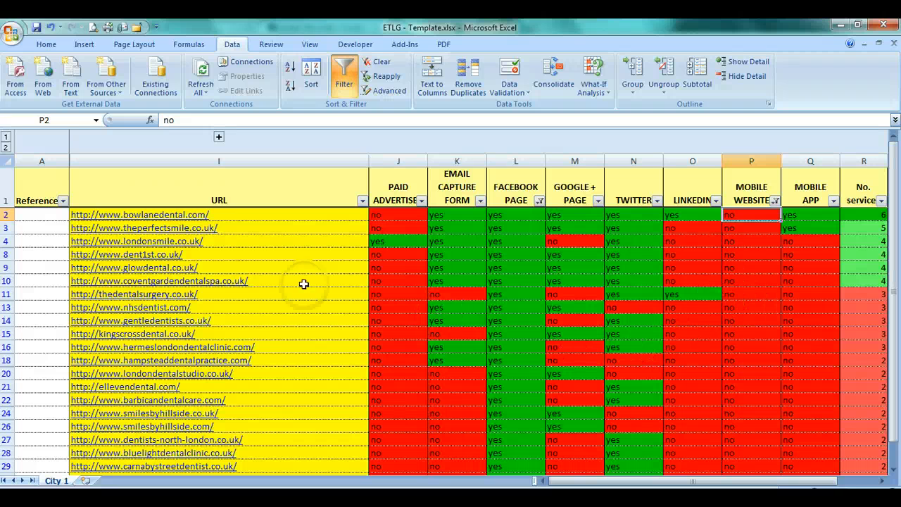
Expand the grouped contact detail columns B to H between Reference and URL
key(ctrl+Left)
key(ctrl+Left)
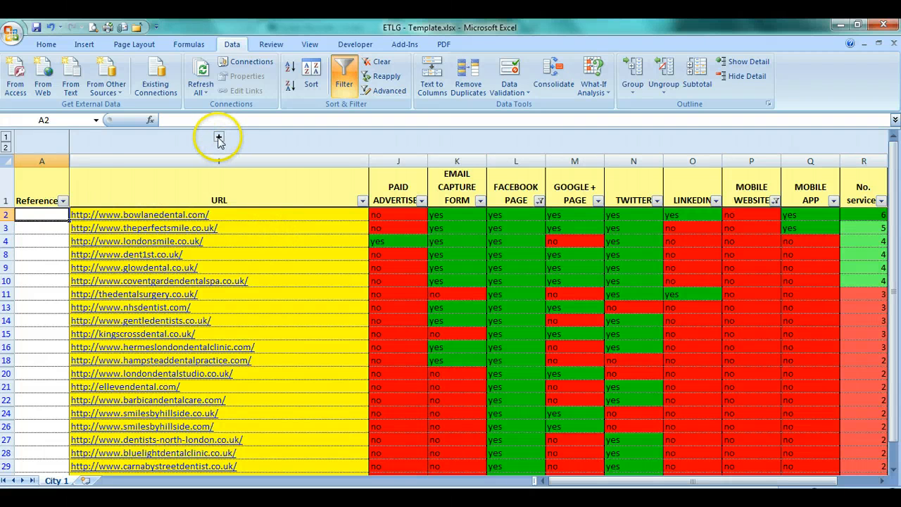
click(218, 139)
Unfreeze the worksheet panes so the expanded contact columns can scroll freely
key(Right)
key(Right)
key(ctrl+Right)
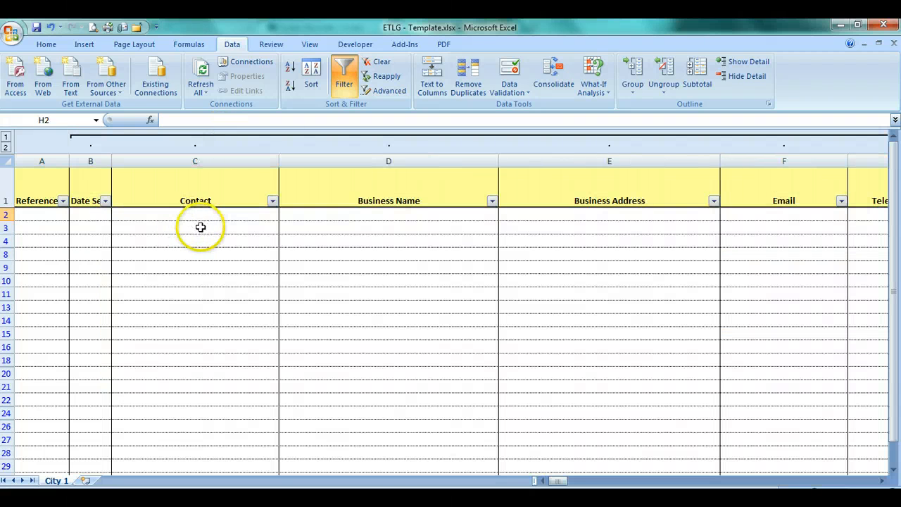
key(ctrl+Right)
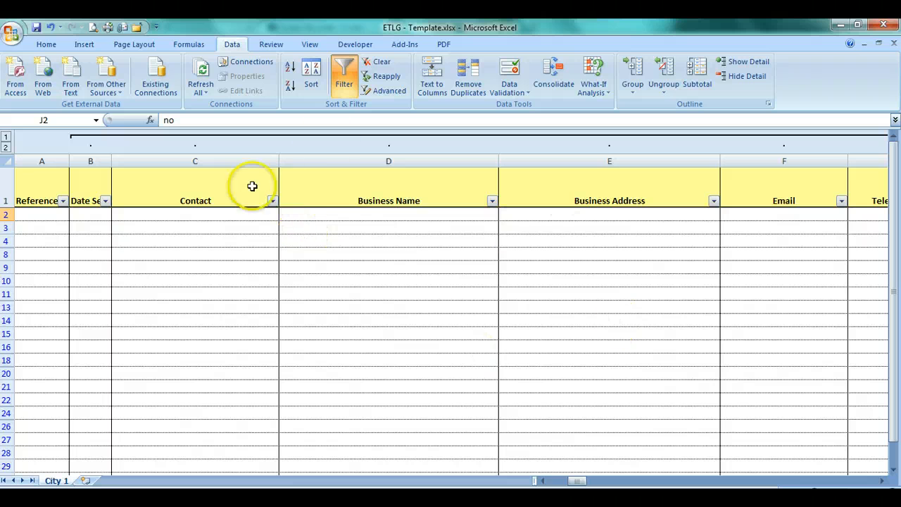
click(311, 45)
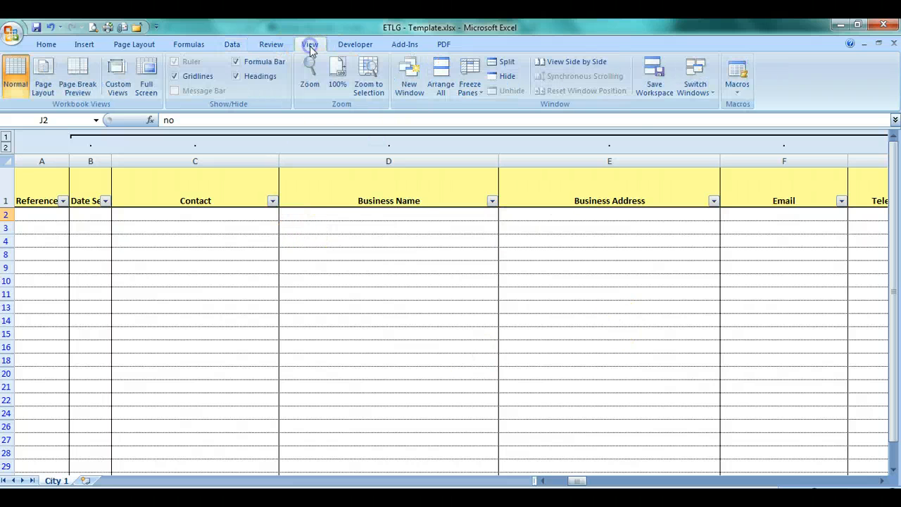
click(470, 83)
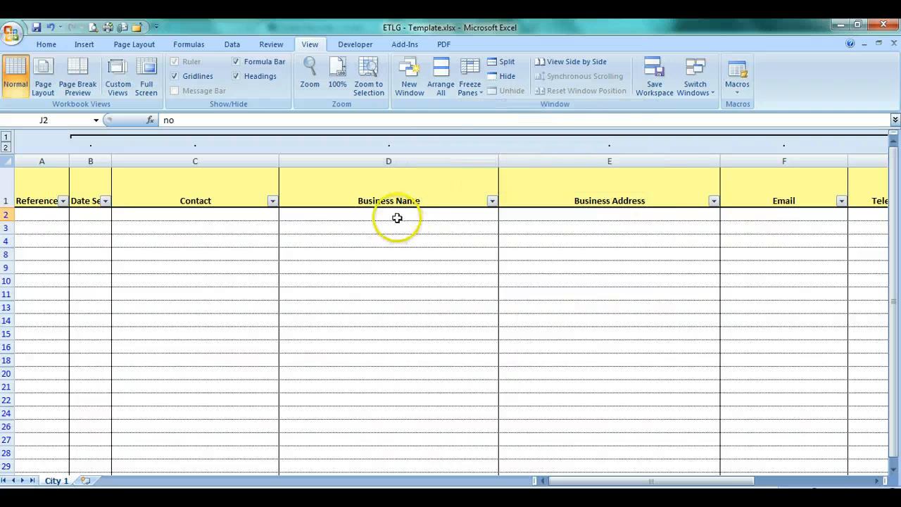
Examine the empty lead detail fields along row 2, from Reference through Contact, Business Name and Telephone to Notes
click(49, 218)
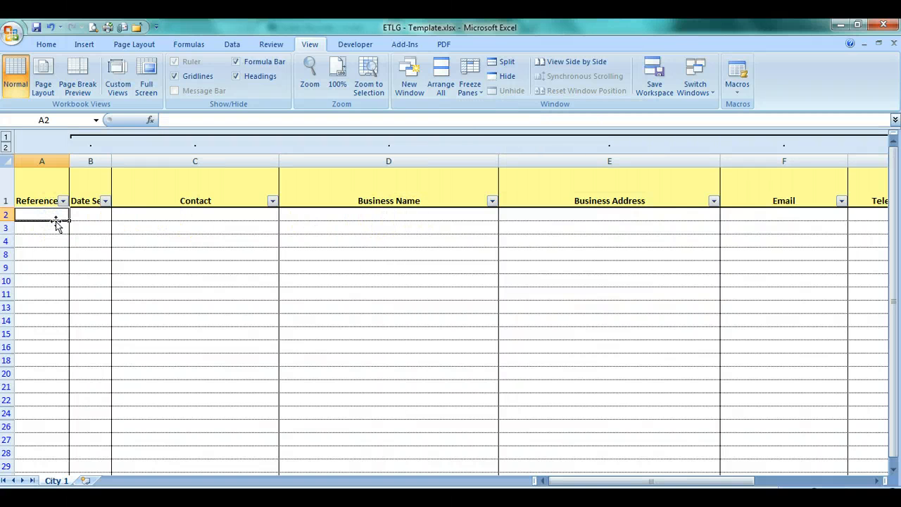
click(80, 213)
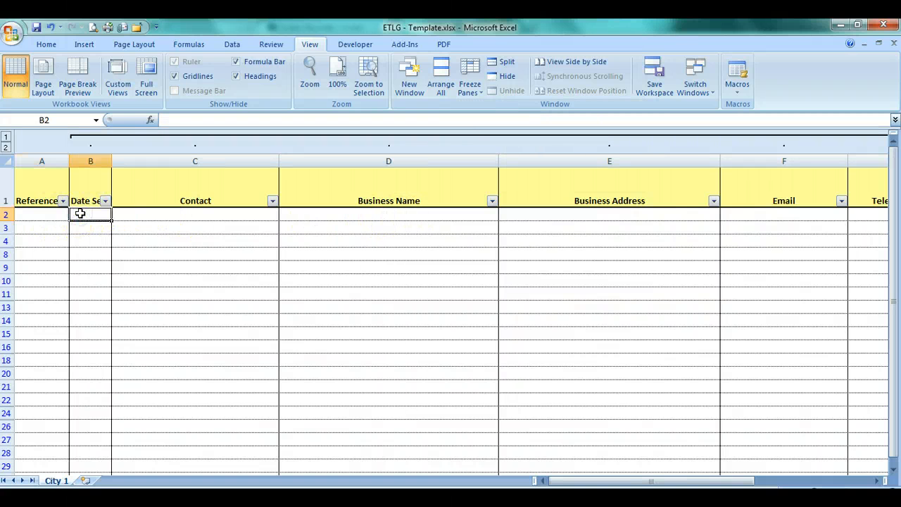
key(Tab)
key(Tab)
key(Tab)
key(Tab)
key(Tab)
key(Tab)
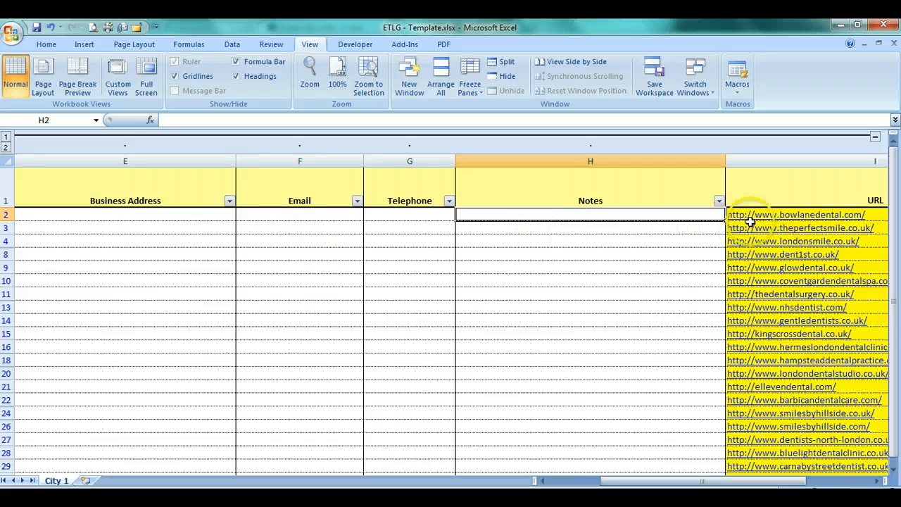
Look over the Notes cells for the leads in rows 3 and 4
click(576, 226)
click(581, 239)
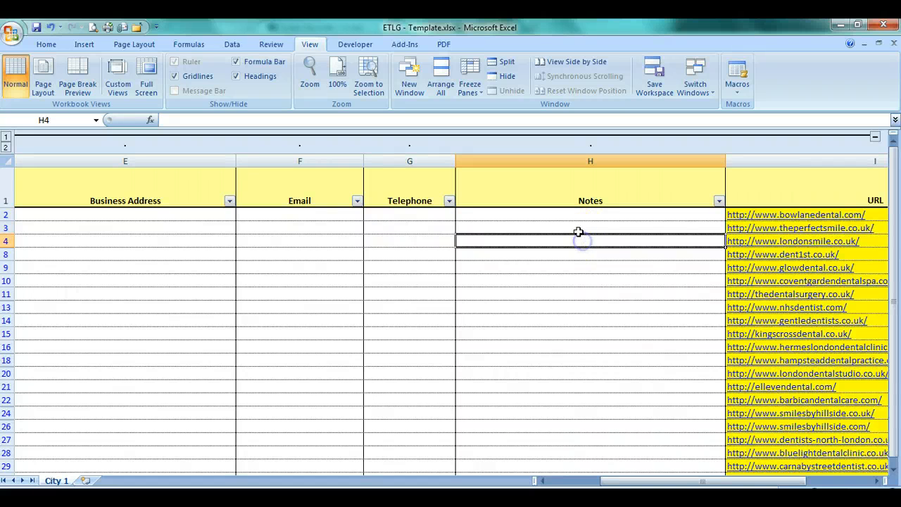
click(577, 227)
click(578, 240)
key(Up)
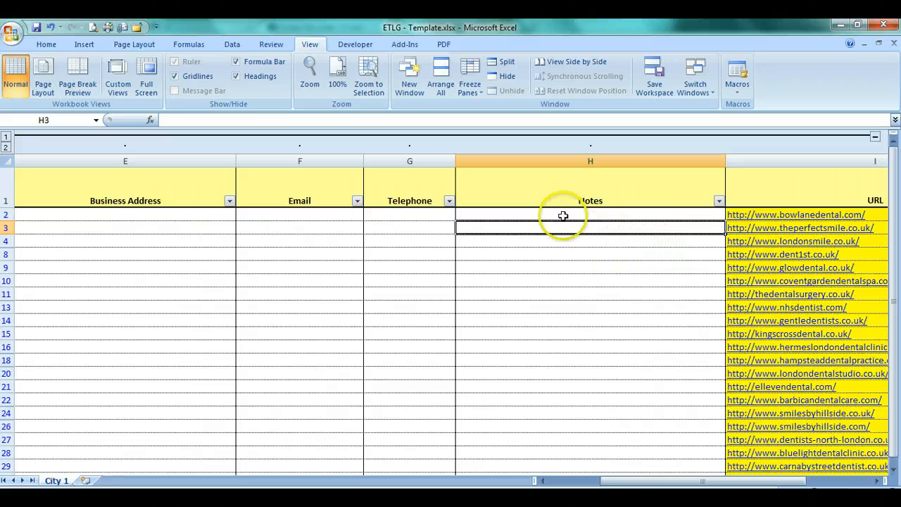
Collapse the contact detail columns again and select the URL of the lead in row 3
click(333, 136)
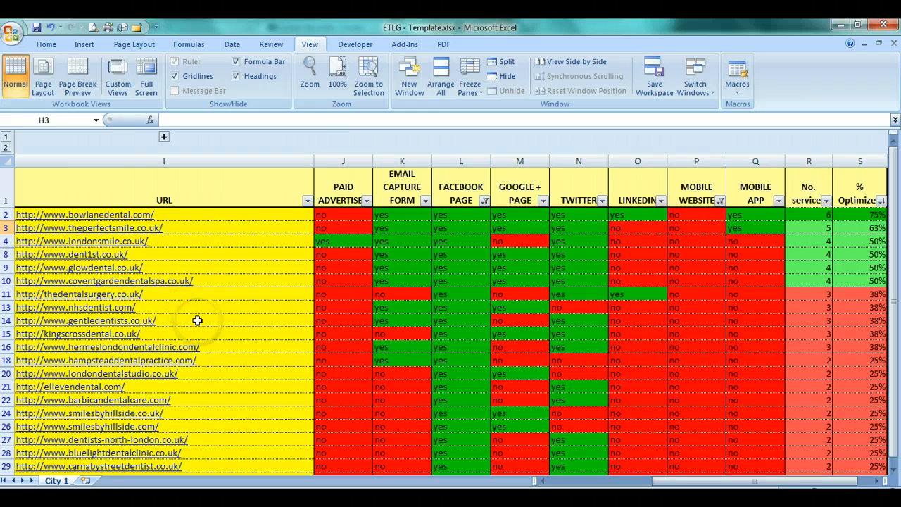
click(239, 227)
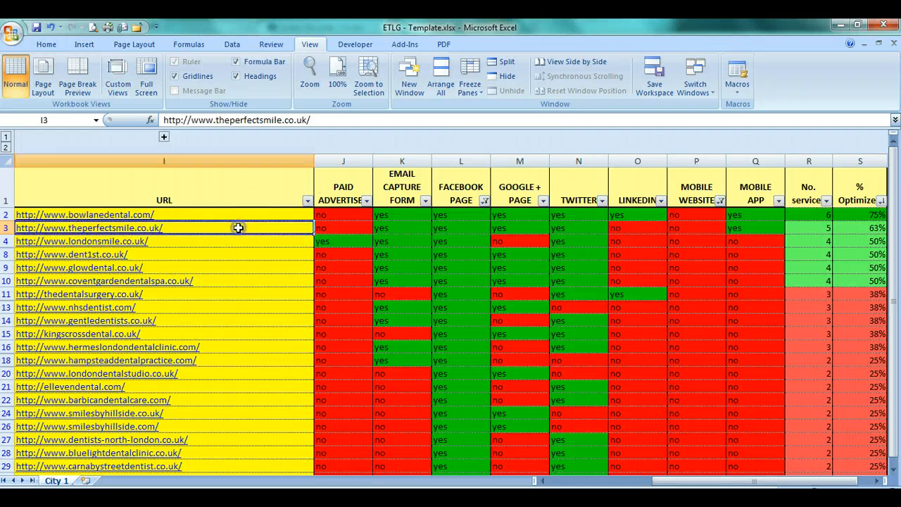
Enter reference DL1 for the theperfectsmile.co.uk lead in row 3 and DL2 for the thedentalsurgery.co.uk lead in row 11
key(Left)
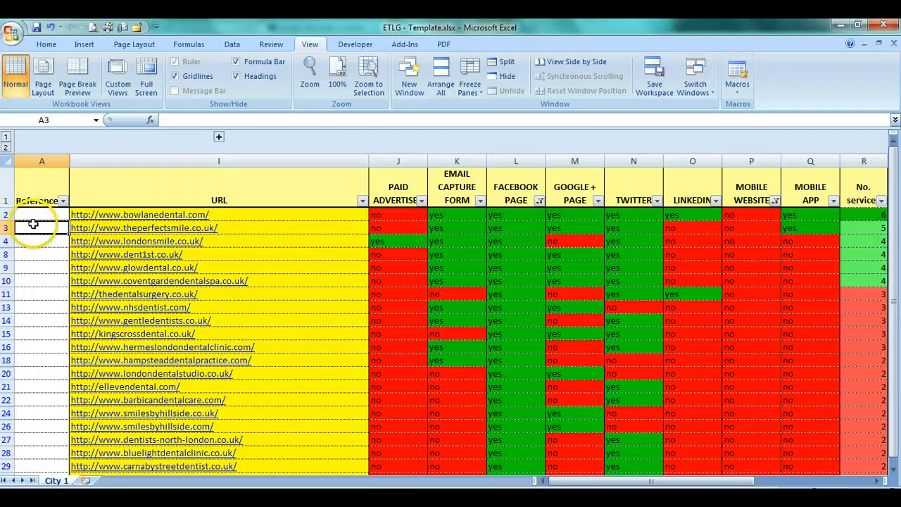
text(DL1)
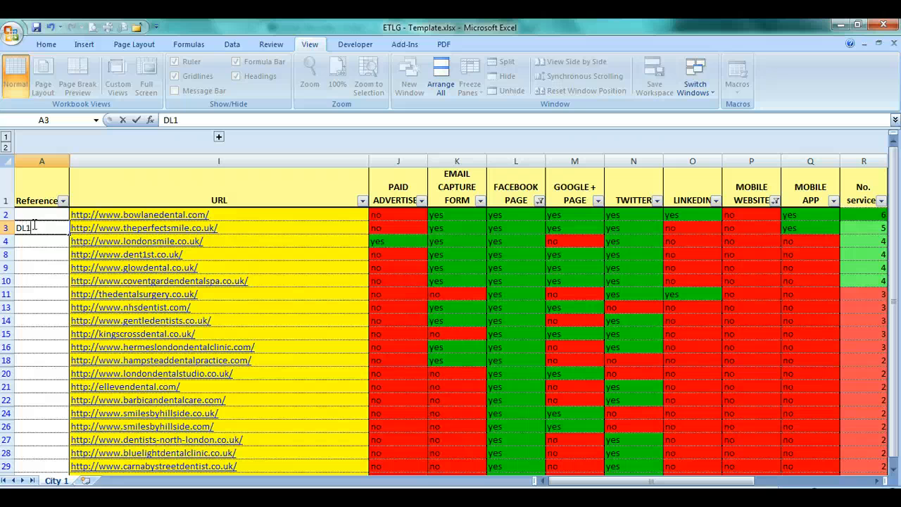
key(Return)
key(Down)
key(Down)
key(Down)
key(Down)
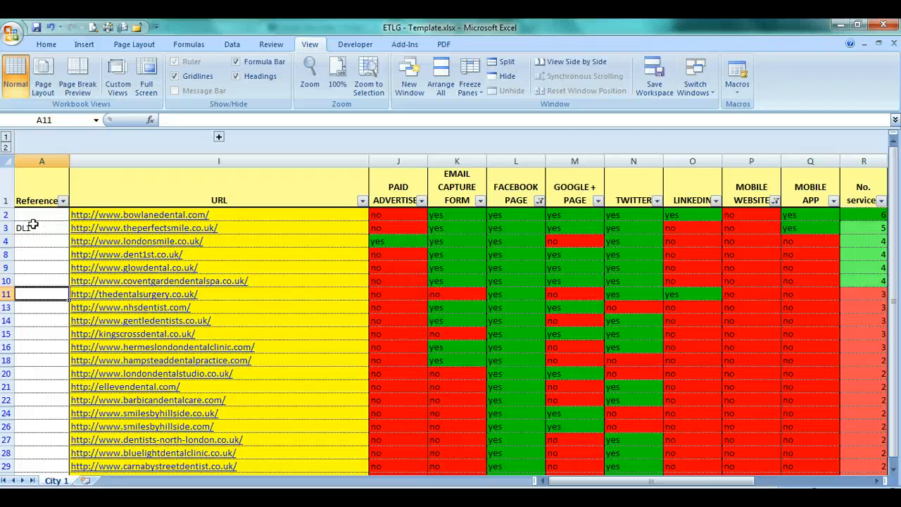
text(DL2)
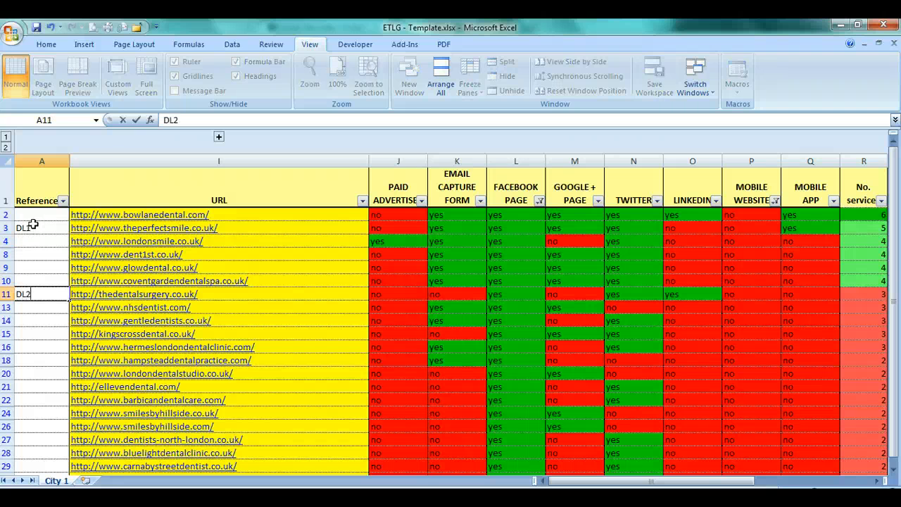
key(Return)
Enter reference DL3 for the hermeslondondentalclinic.com lead in row 16
key(Down)
key(Down)
key(Down)
text(D)
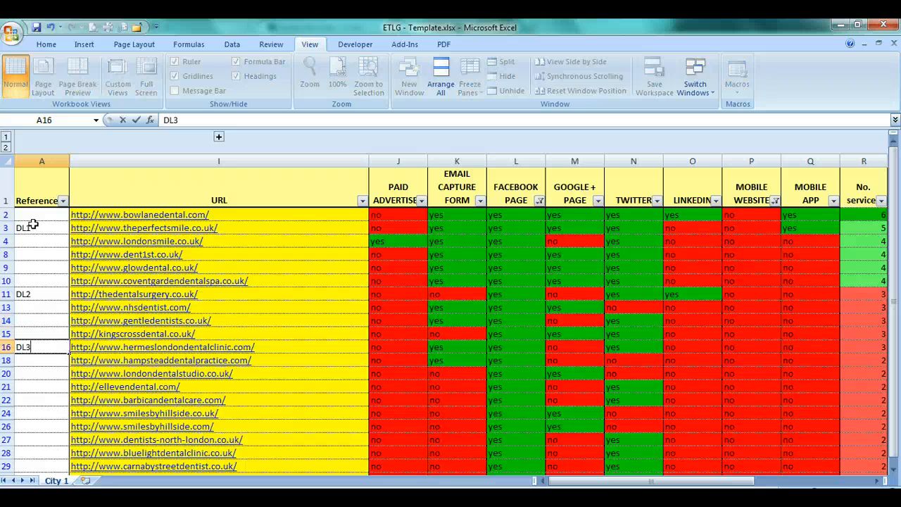
text(L3)
click(36, 254)
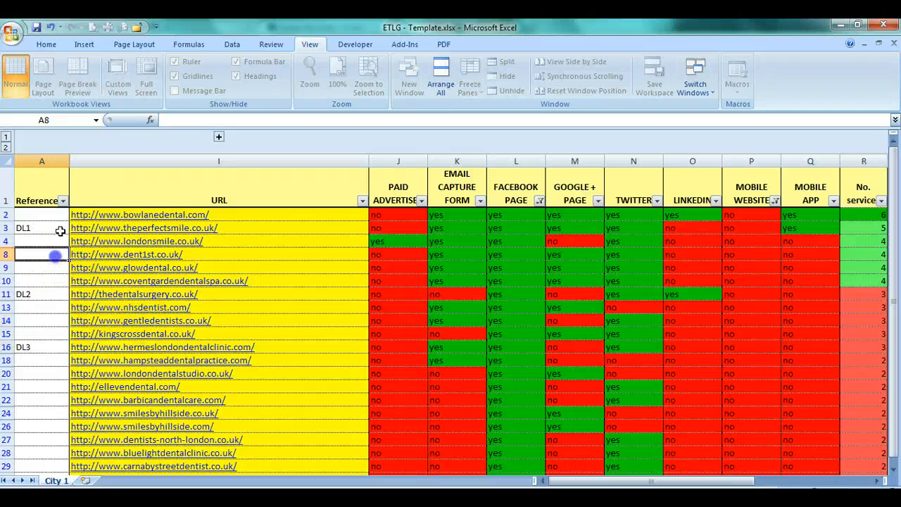
Filter the Reference column to exclude blanks, leaving only the leads referenced DL1, DL2 and DL3
click(63, 201)
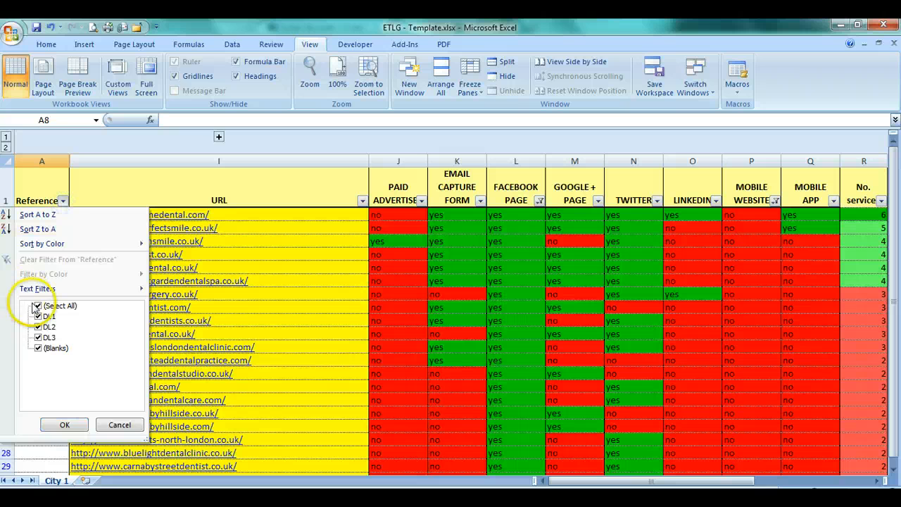
click(39, 348)
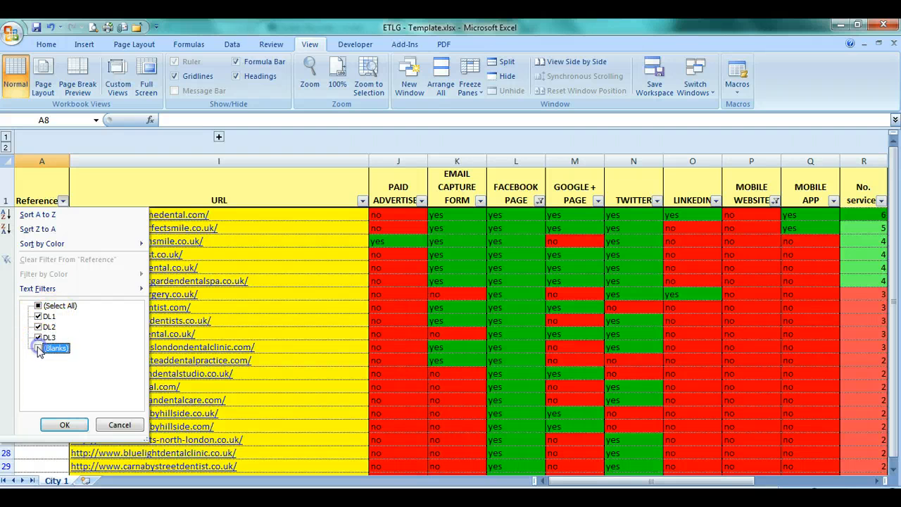
click(62, 426)
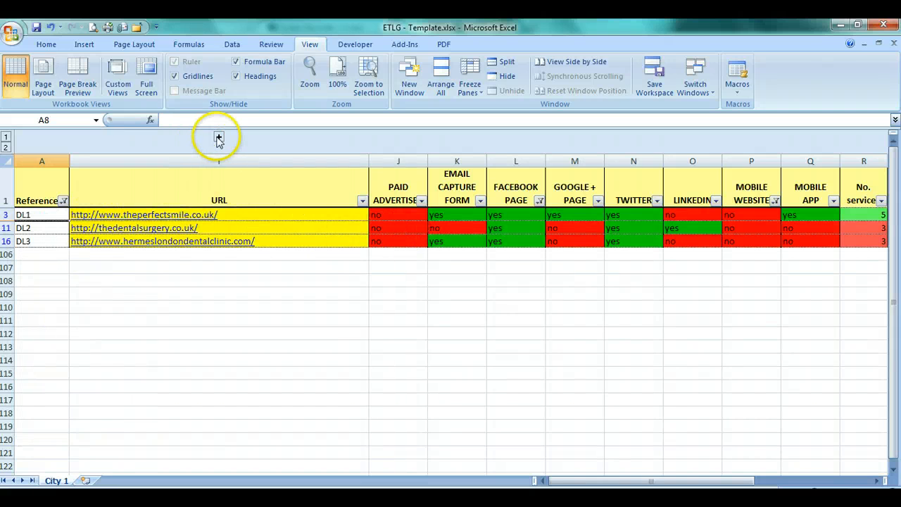
Look across the filtered leads' URL and service columns and check the Reference column's filter options
key(Right)
key(Right)
key(Right)
key(Right)
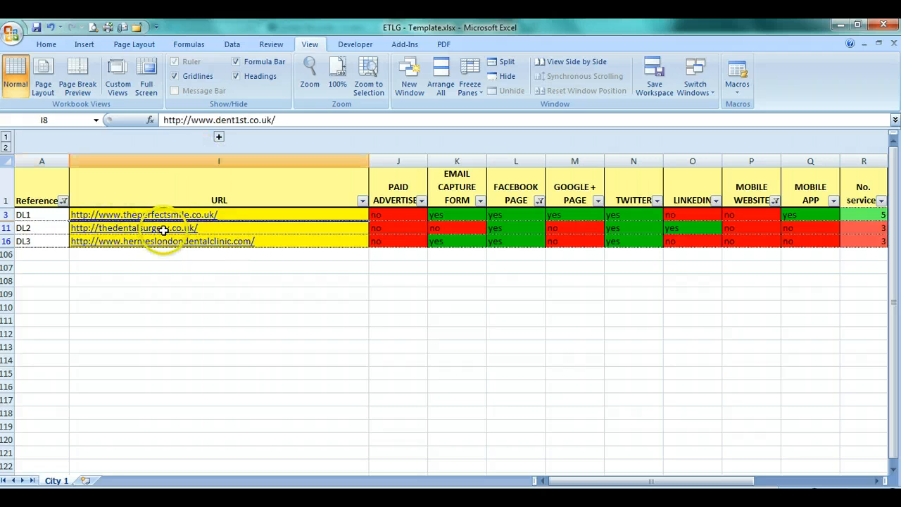
click(63, 202)
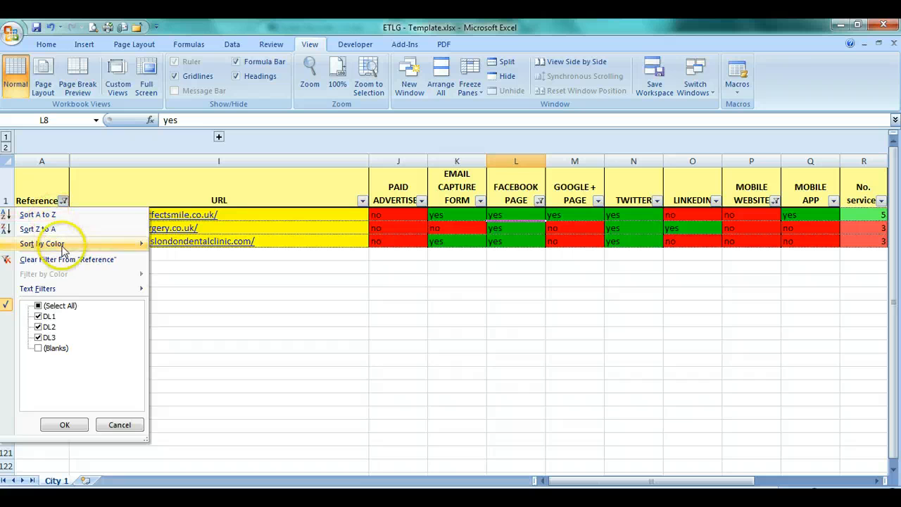
click(200, 296)
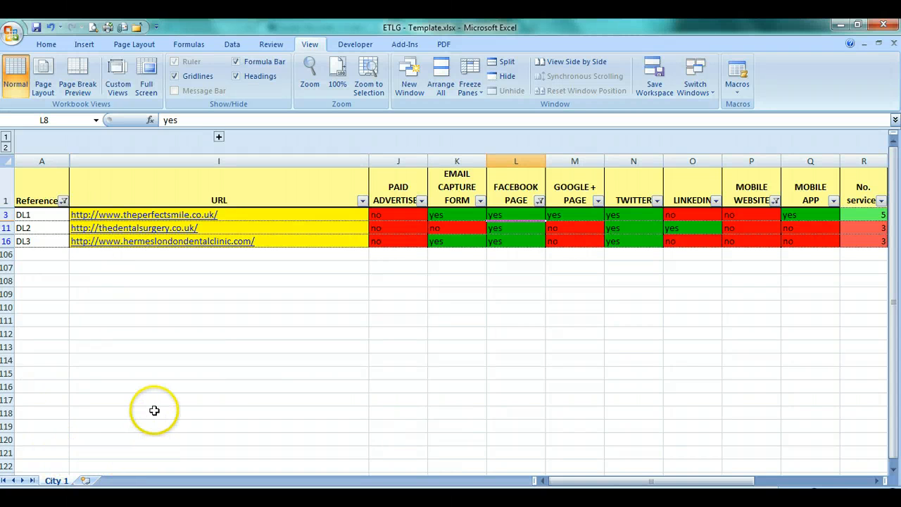
Rename the City 1 worksheet as London
right_click(57, 481)
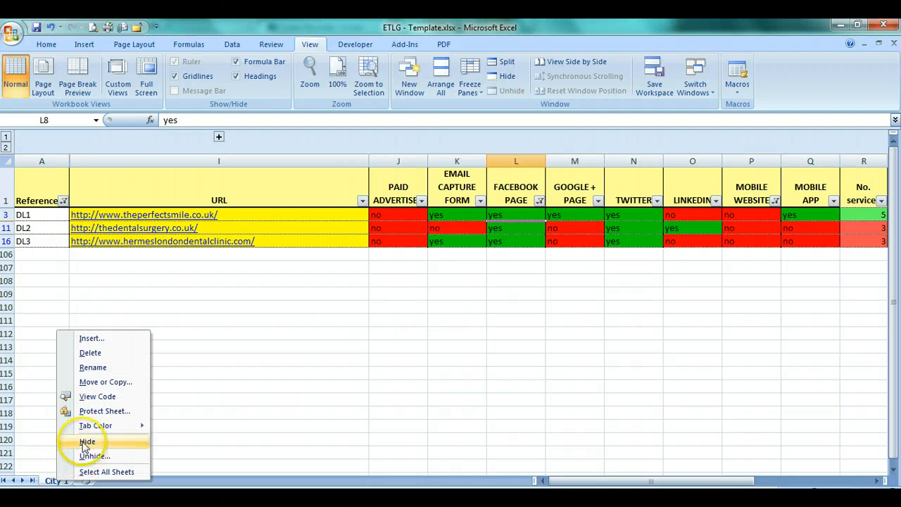
click(98, 367)
text(L)
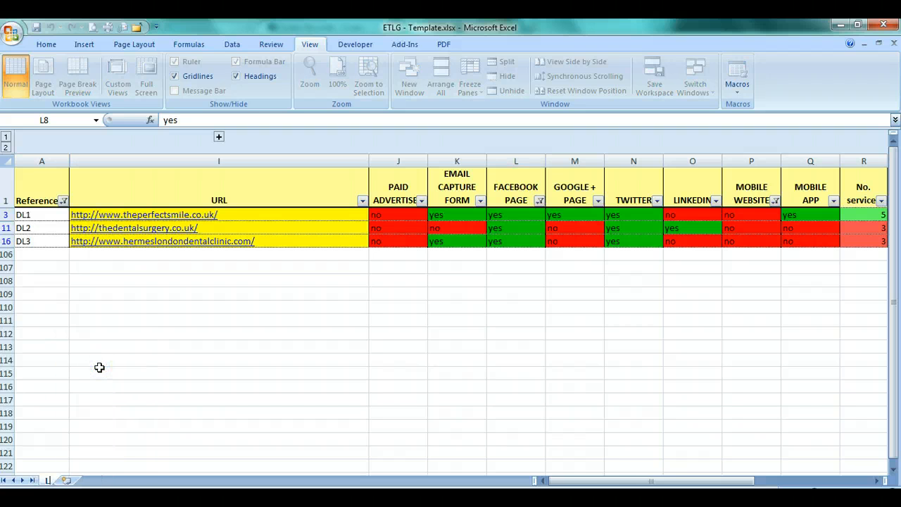
text(ondon)
key(Return)
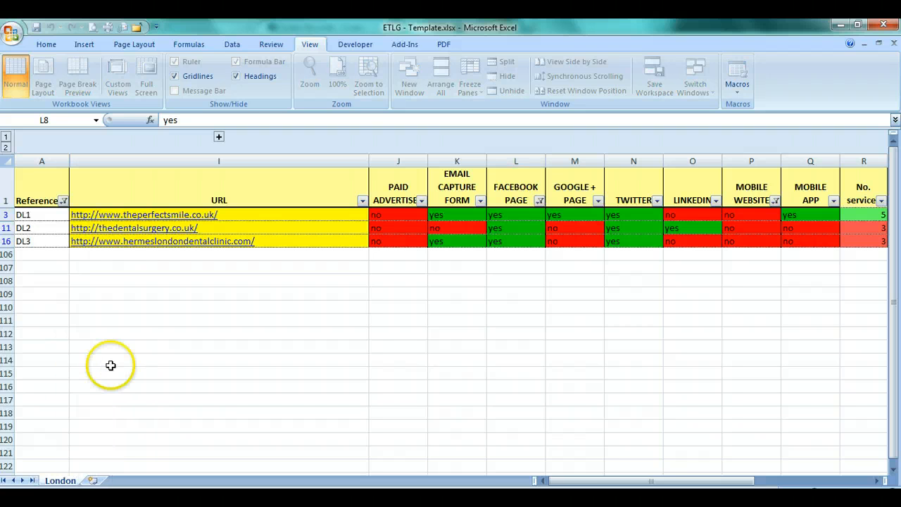
click(110, 365)
Unhide the City 2 worksheet
click(59, 481)
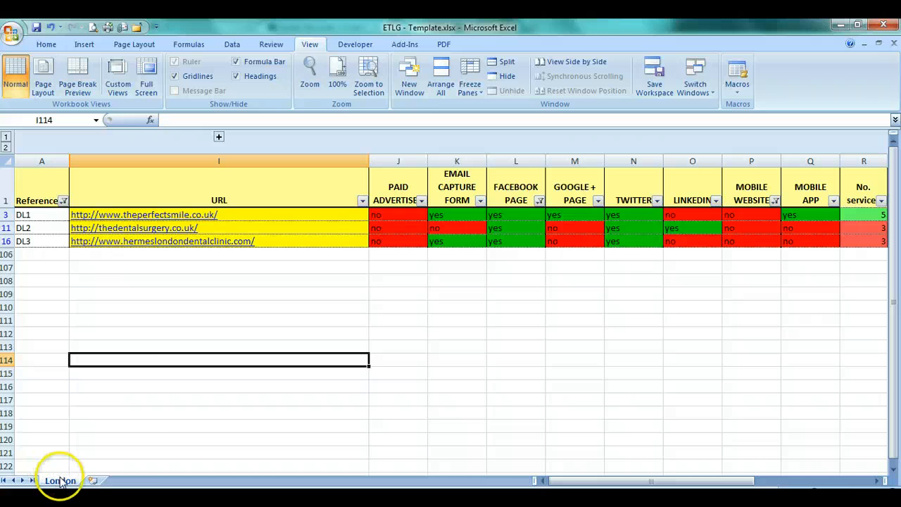
right_click(60, 481)
click(95, 454)
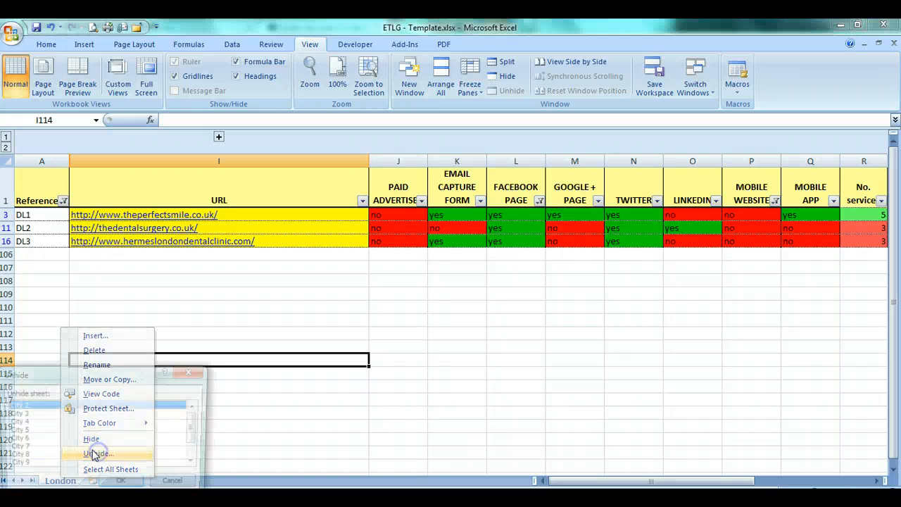
drag(105, 373, 207, 258)
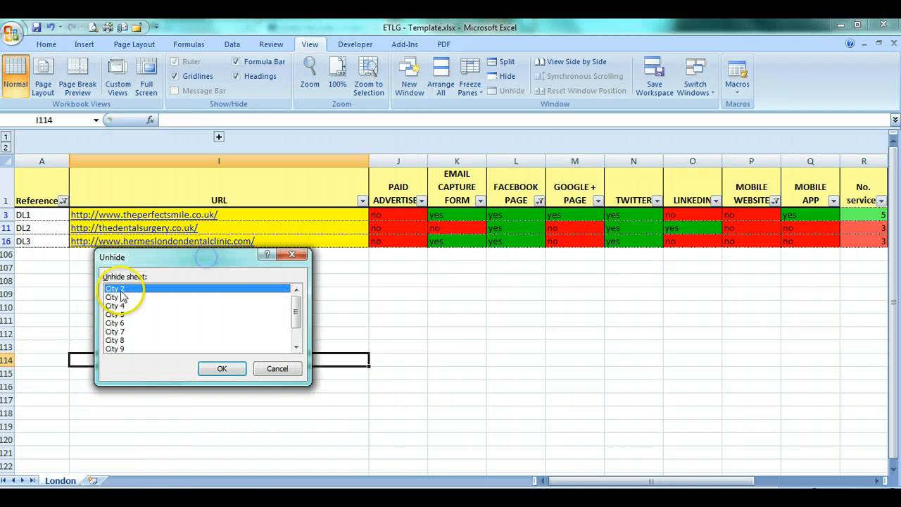
click(221, 369)
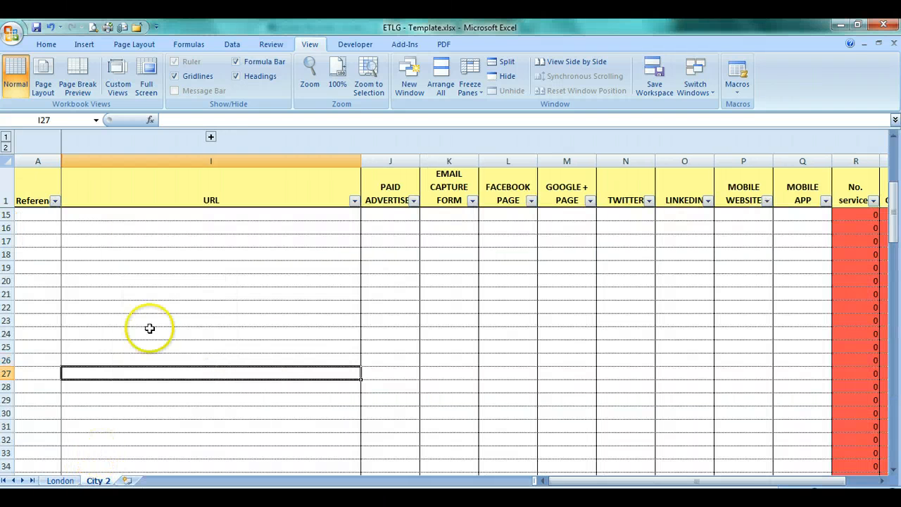
Rename the City 2 worksheet as Birmingham
right_click(98, 480)
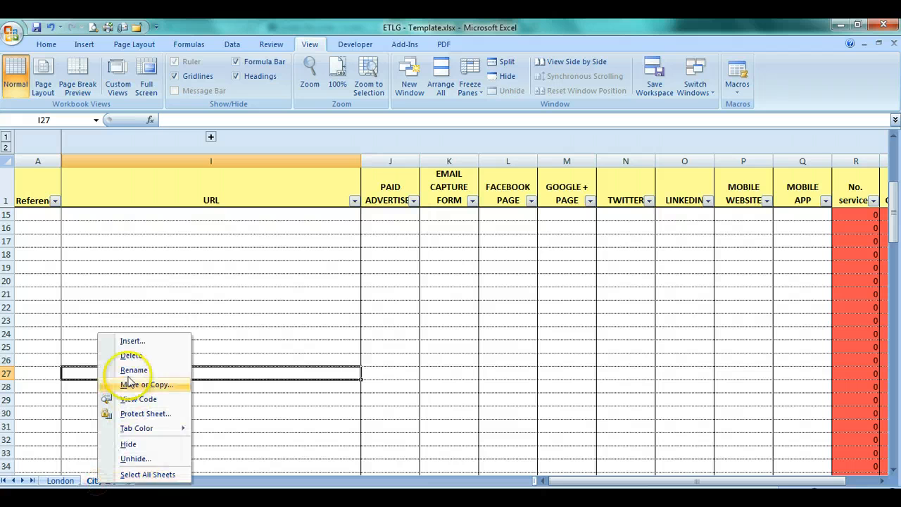
click(138, 373)
text(B)
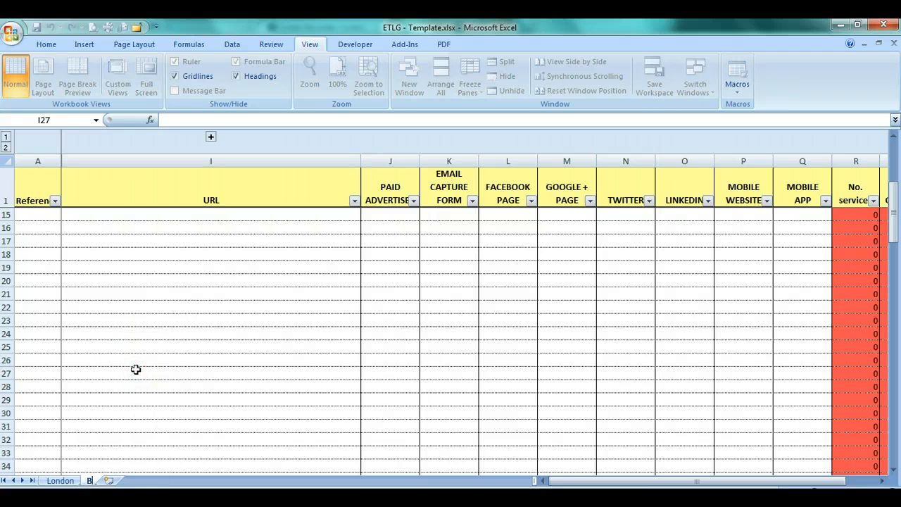
text(irmig)
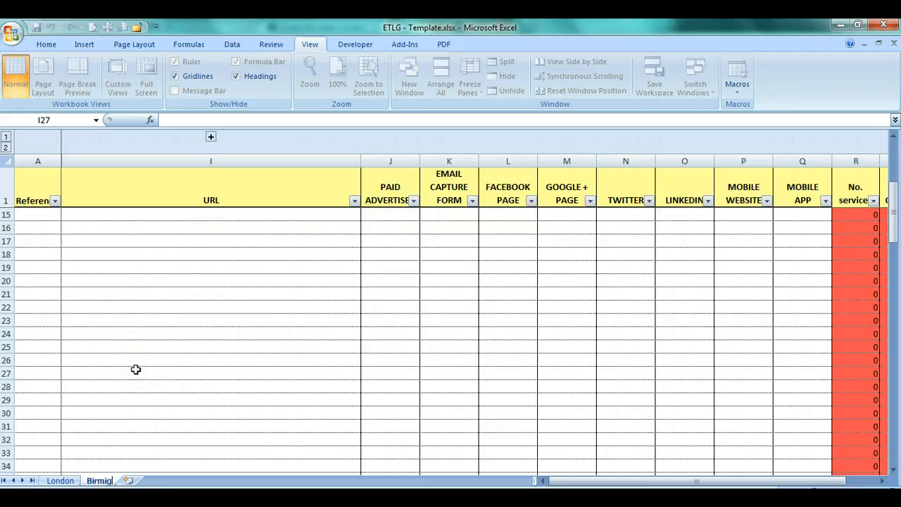
key(BackSpace)
text(ngham)
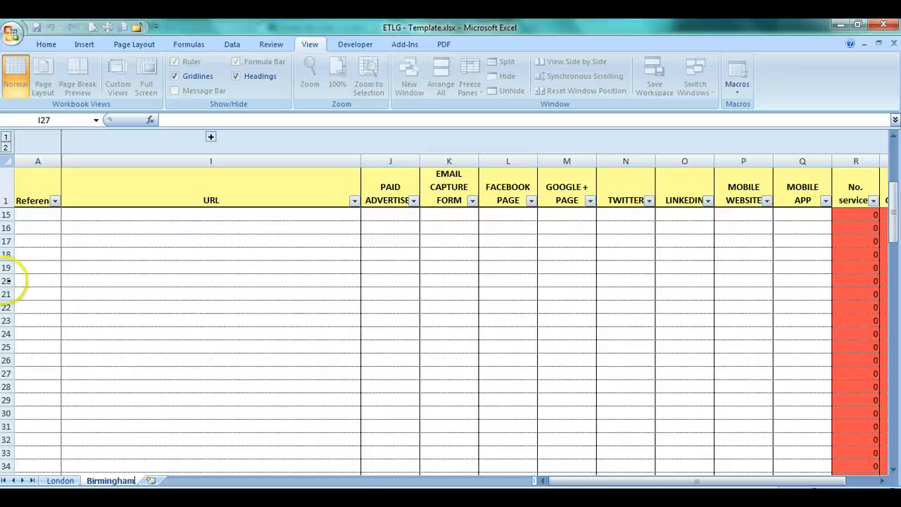
click(134, 307)
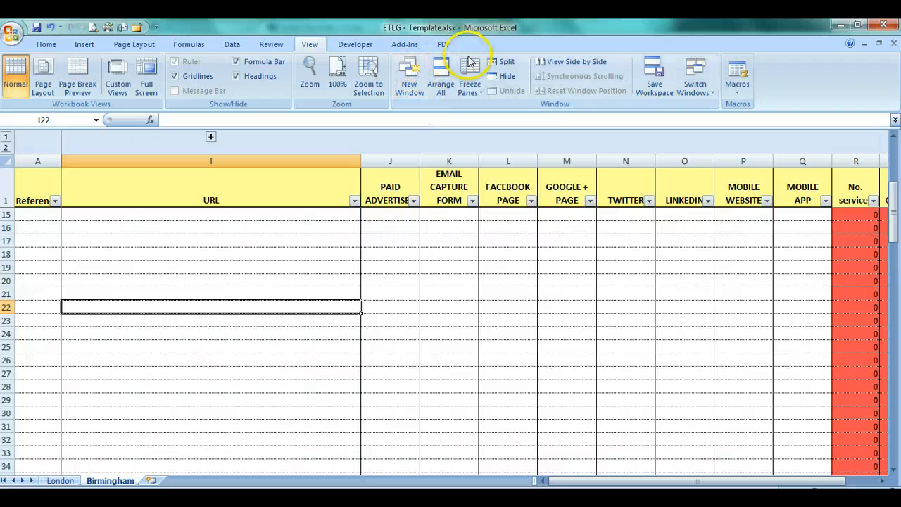